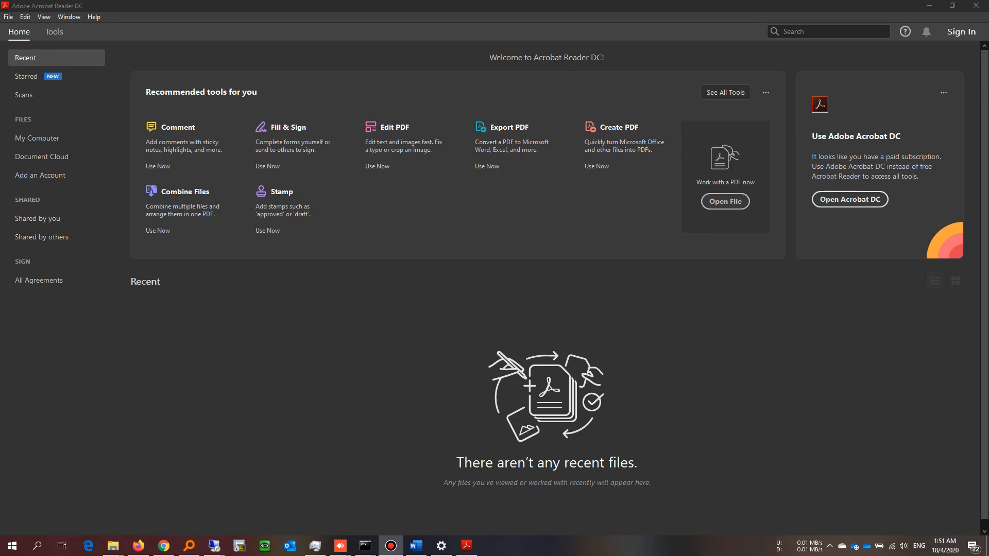
Step: In the Word proposal, label the Prepared by signature line 'IT UNIT'
{"action": "left_click", "coordinate": [416, 546]}
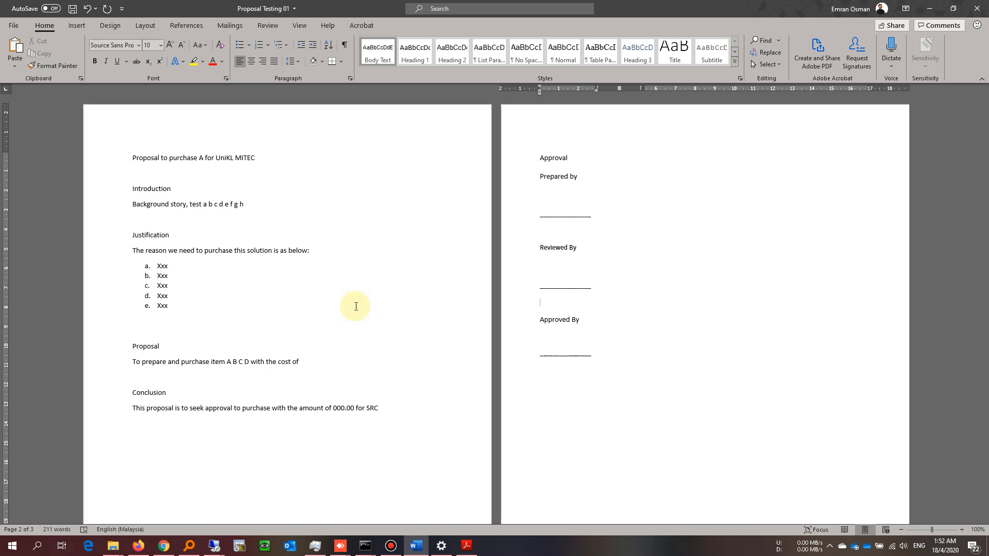
{"action": "left_click", "coordinate": [569, 192]}
{"action": "left_click", "coordinate": [565, 273]}
{"action": "left_click", "coordinate": [549, 344]}
{"action": "left_click", "coordinate": [545, 206]}
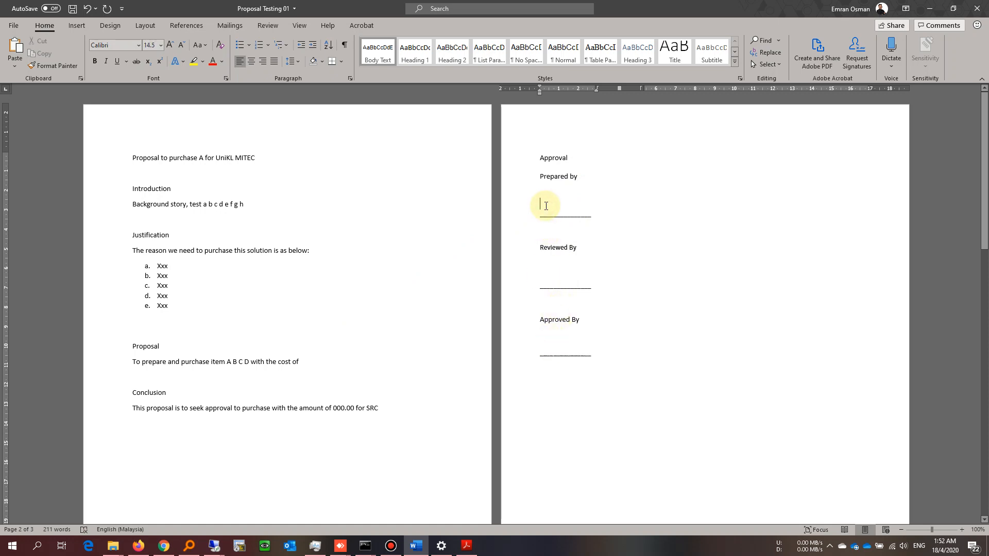
{"action": "left_click", "coordinate": [542, 222]}
{"action": "type", "text": "IT UNit"}
{"action": "key", "text": "BackSpace"}
{"action": "key", "text": "BackSpace"}
{"action": "type", "text": "IT"}
Step: Label the Reviewed by line 'ADMIN MITEC' and the Approved by line with the approver's name
{"action": "left_click", "coordinate": [548, 295]}
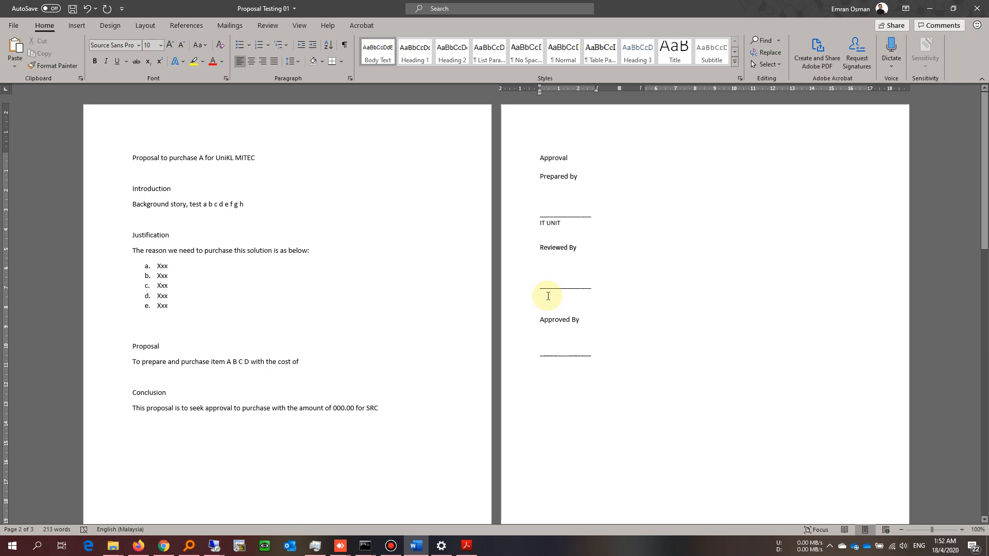
{"action": "type", "text": "ADMIN MITEC"}
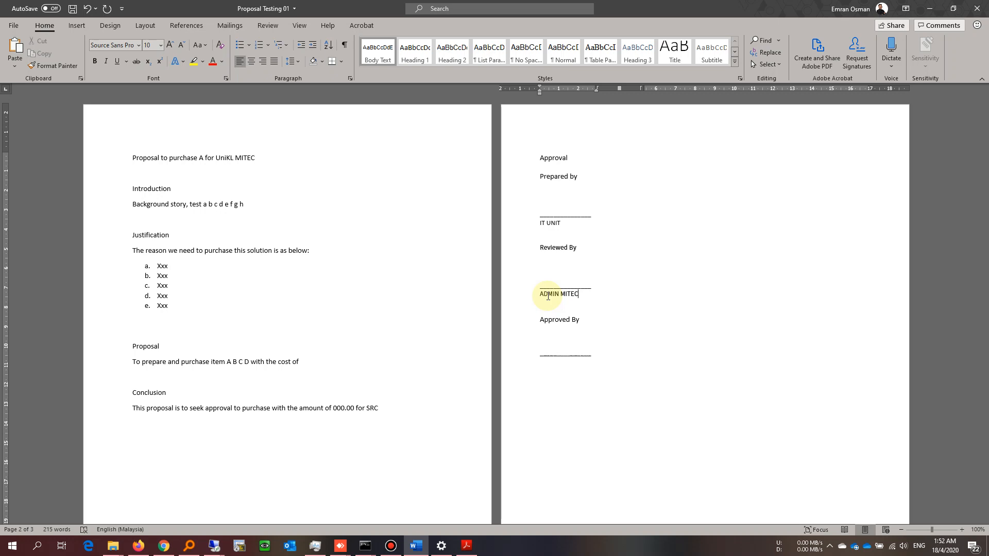
{"action": "left_click", "coordinate": [549, 368]}
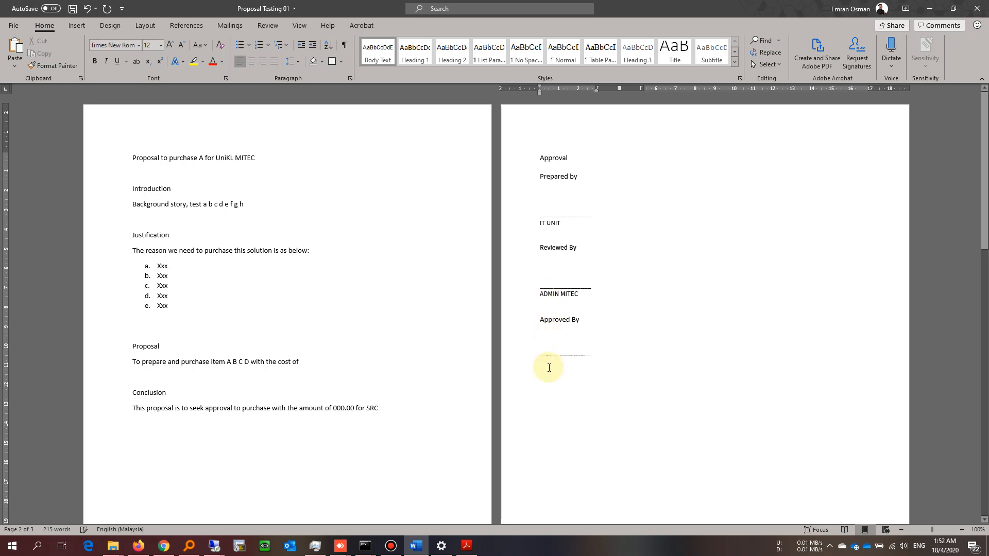
{"action": "left_click", "coordinate": [601, 354]}
{"action": "key", "text": "Return"}
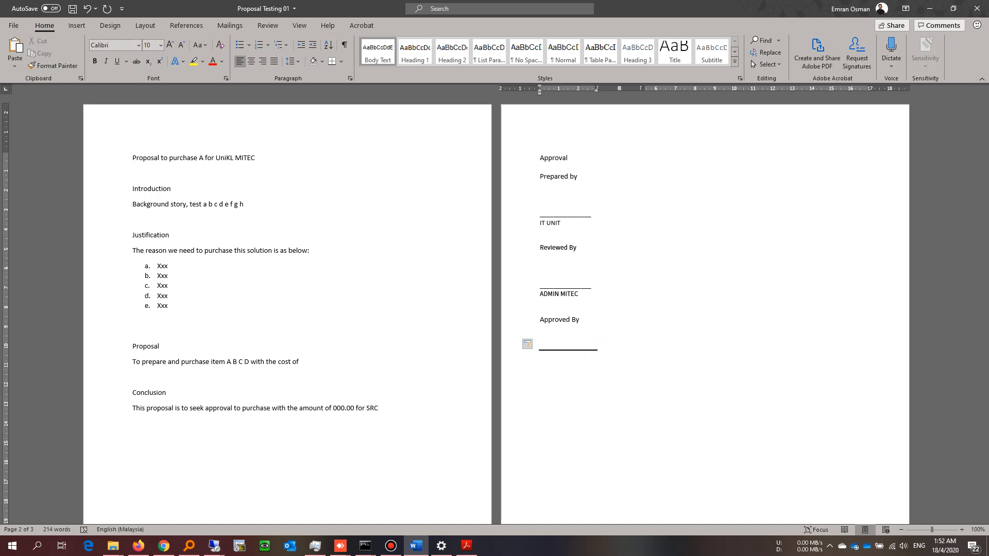
{"action": "type", "text": "EMRAN"}
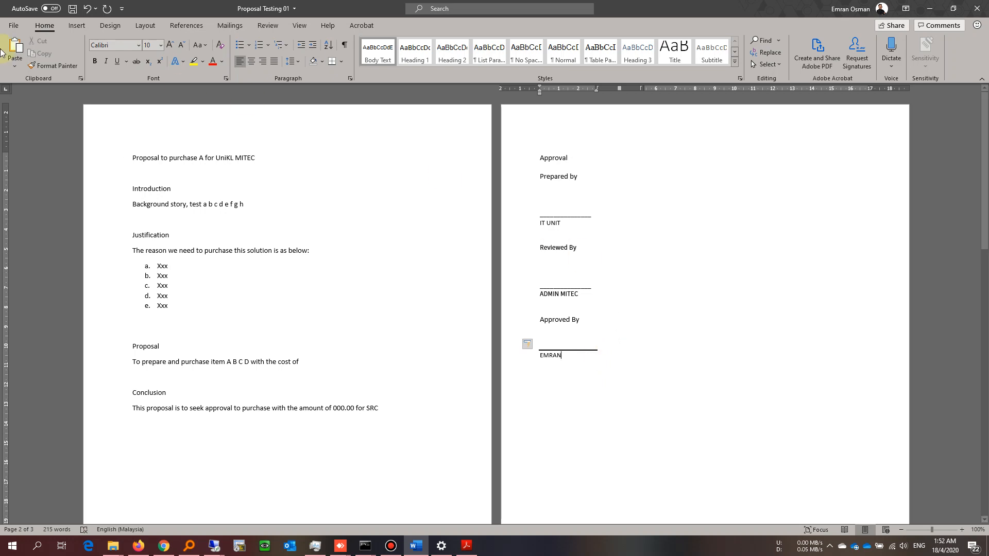
Step: Save a copy of the proposal as PDF, Proposal Testing 01.pdf
{"action": "left_click", "coordinate": [14, 26]}
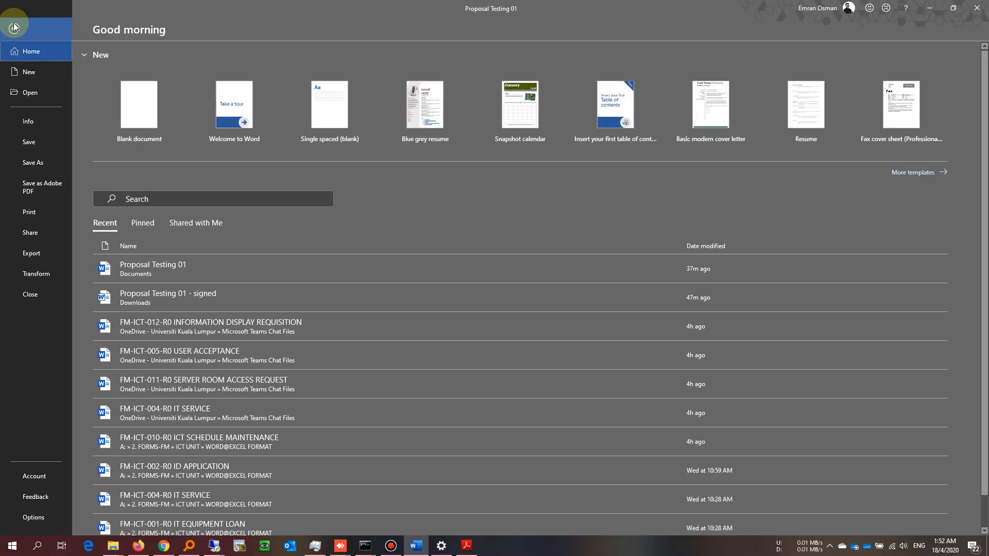
{"action": "left_click", "coordinate": [39, 159]}
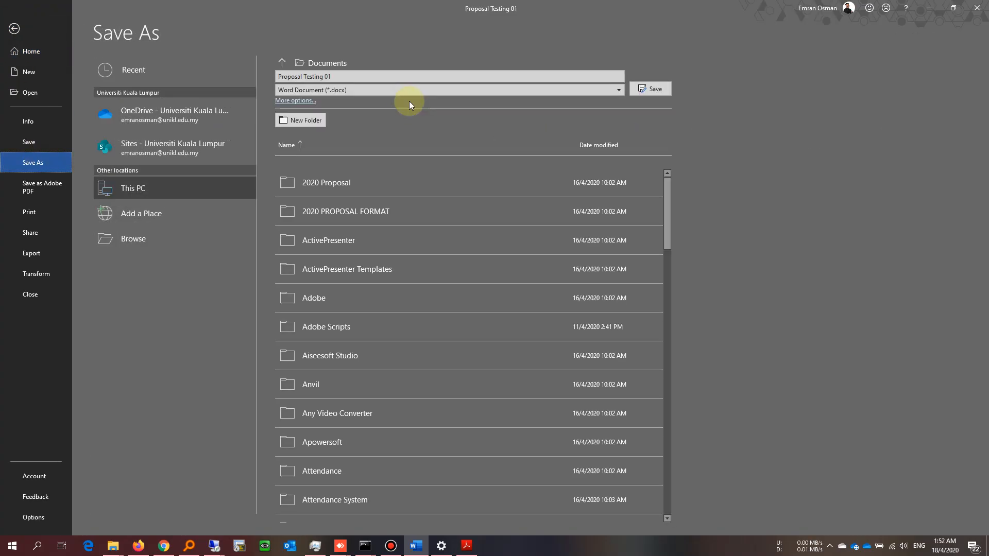
{"action": "left_click", "coordinate": [410, 88]}
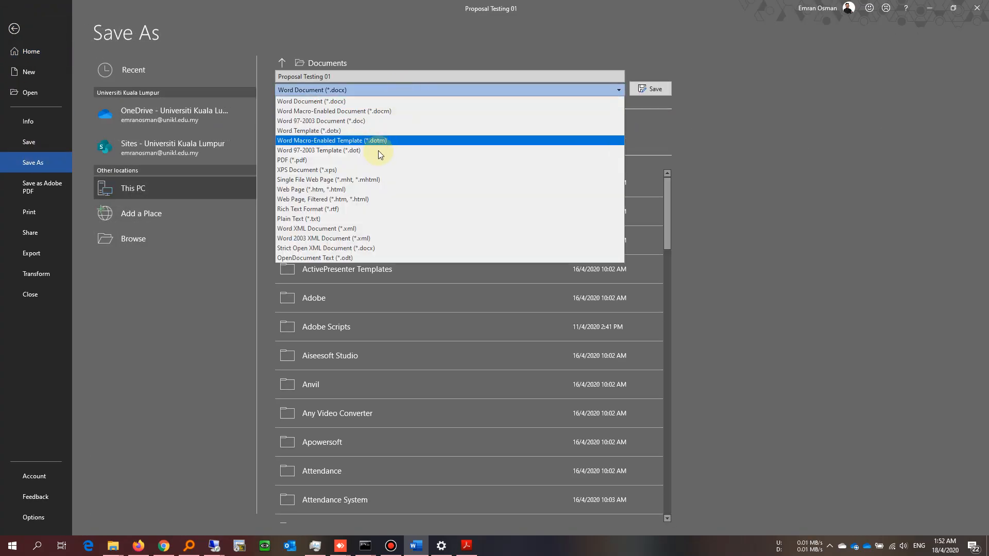
{"action": "left_click", "coordinate": [377, 164]}
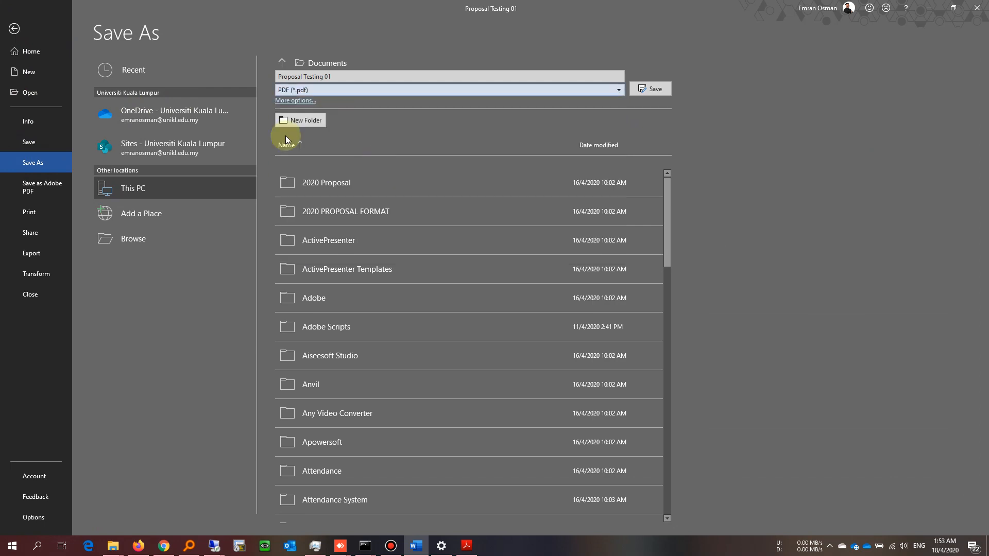
{"action": "left_click", "coordinate": [655, 89]}
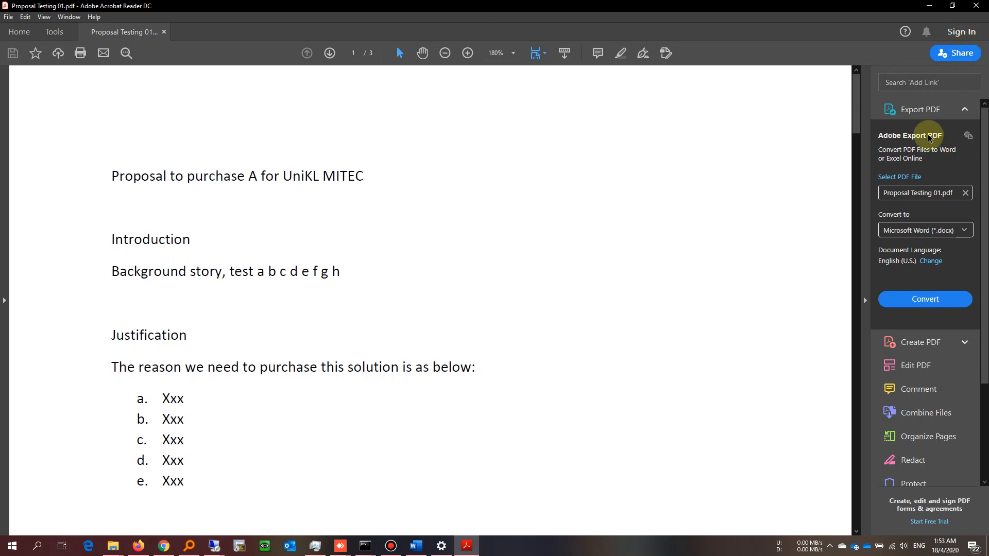
Step: Sign in to the Adobe account using the account e-mail address and password
{"action": "left_click", "coordinate": [963, 33]}
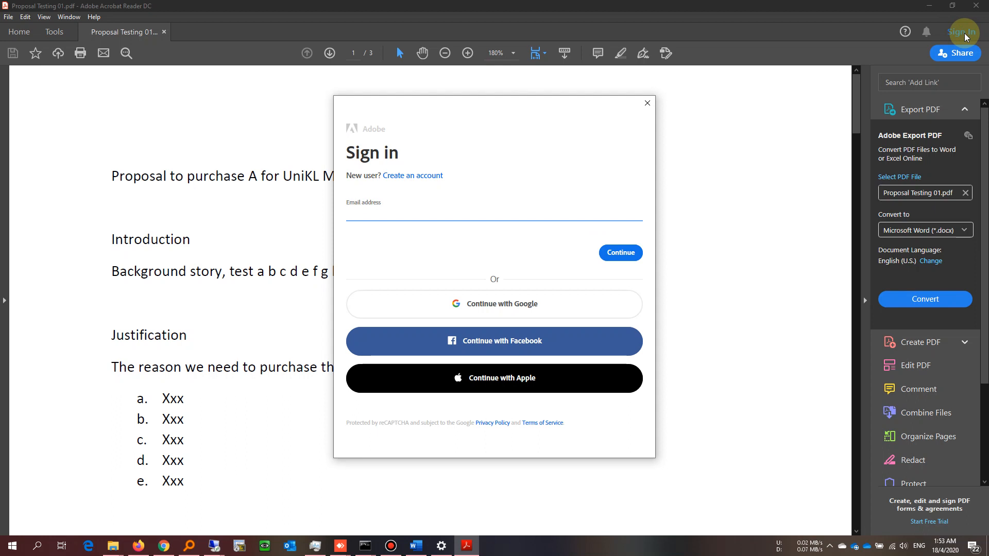
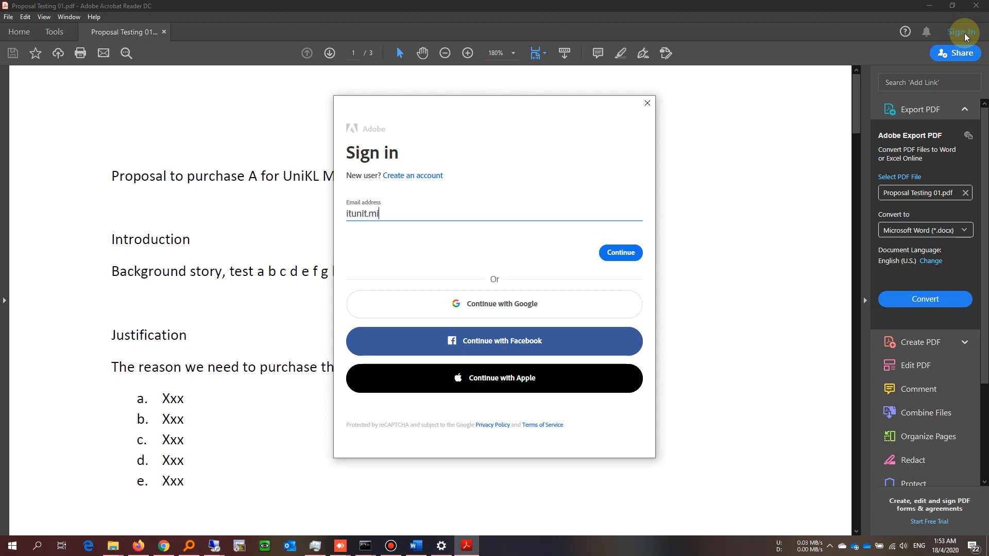
{"action": "left_click", "coordinate": [628, 255]}
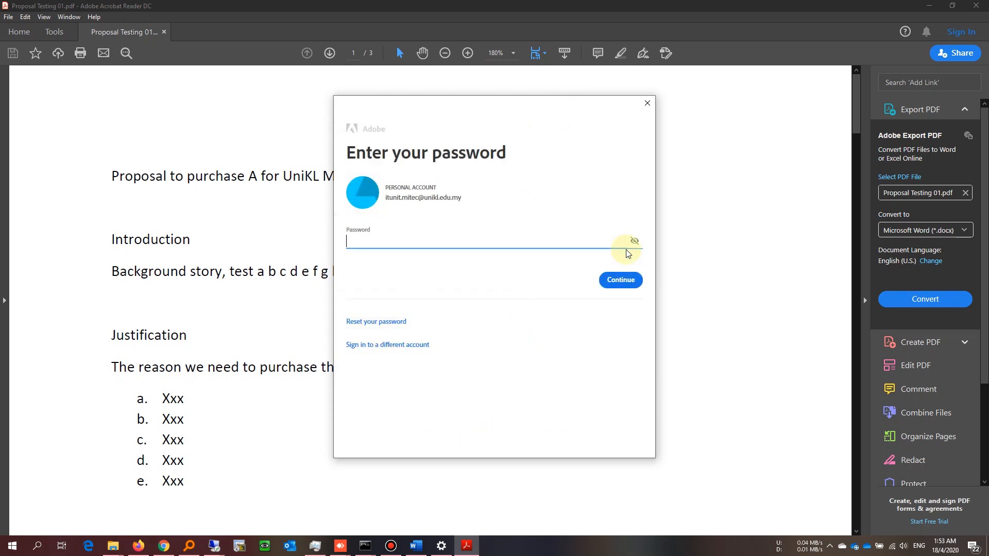
{"action": "type", "text": "••••••••"}
{"action": "left_click", "coordinate": [629, 284]}
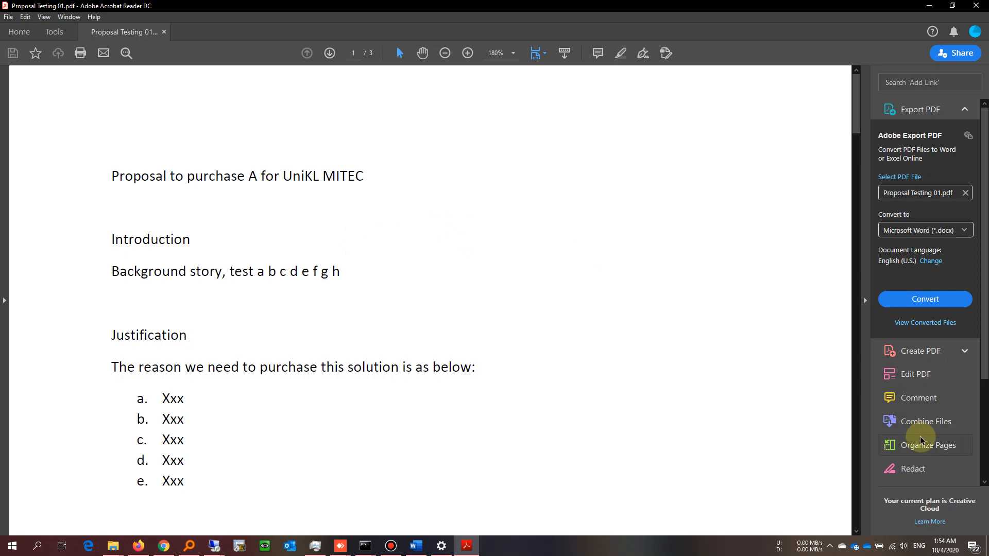
Step: Scroll the right tools pane down and open the Fill & Sign tool
{"action": "scroll", "coordinate": [921, 441], "scroll_direction": "down", "scroll_amount": 3}
{"action": "scroll", "coordinate": [920, 441], "scroll_direction": "down", "scroll_amount": 2}
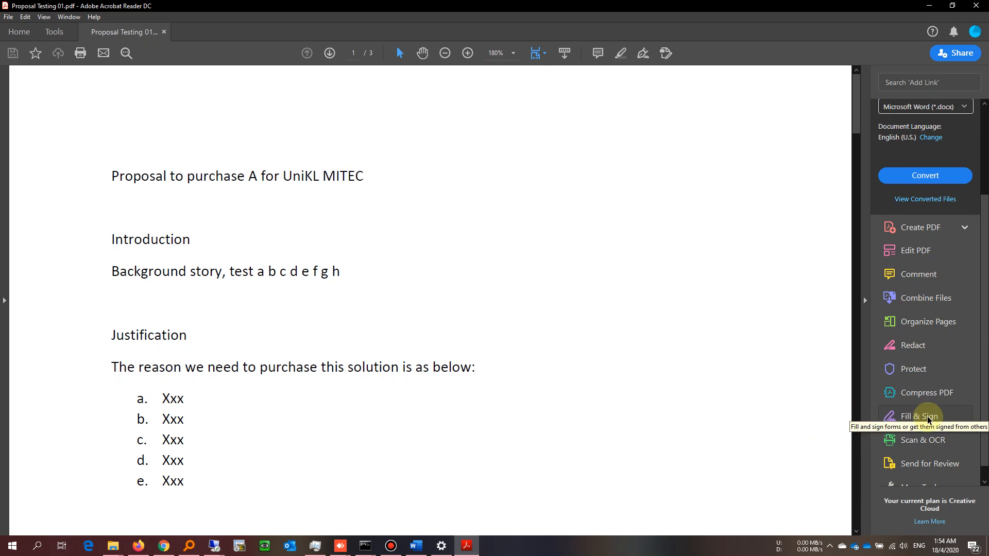
{"action": "left_click", "coordinate": [928, 417]}
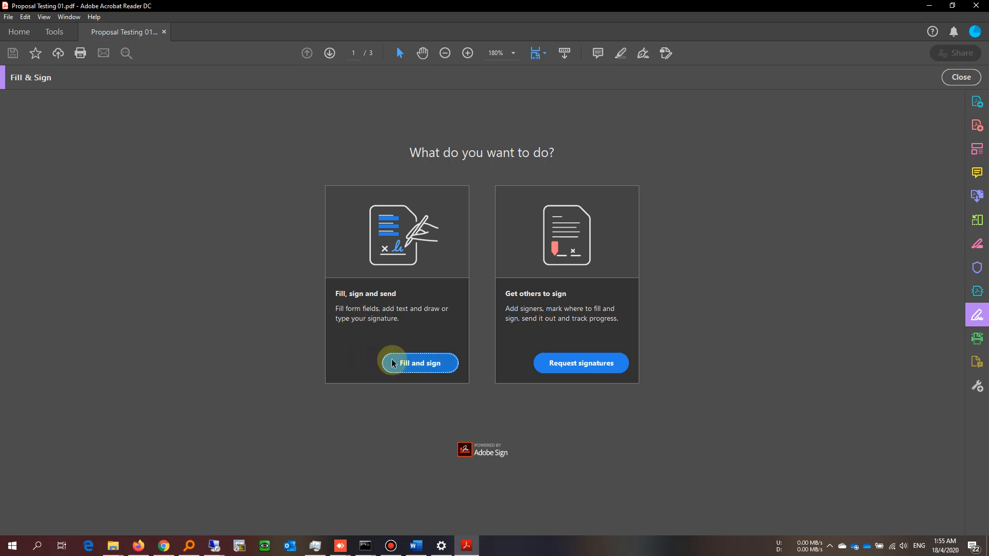
Step: Choose to fill and sign yourself and delete the previously saved signature
{"action": "left_click", "coordinate": [412, 365]}
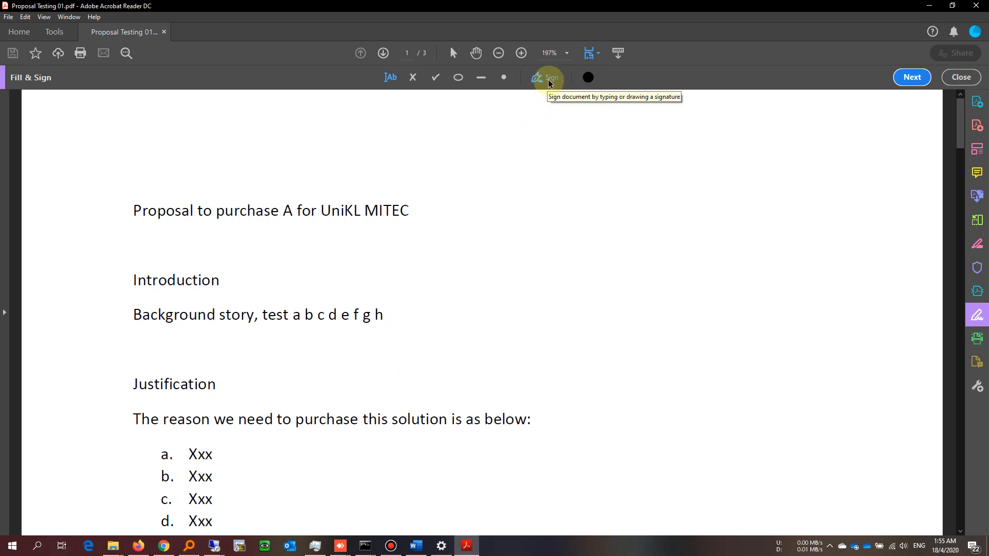
{"action": "left_click", "coordinate": [549, 82]}
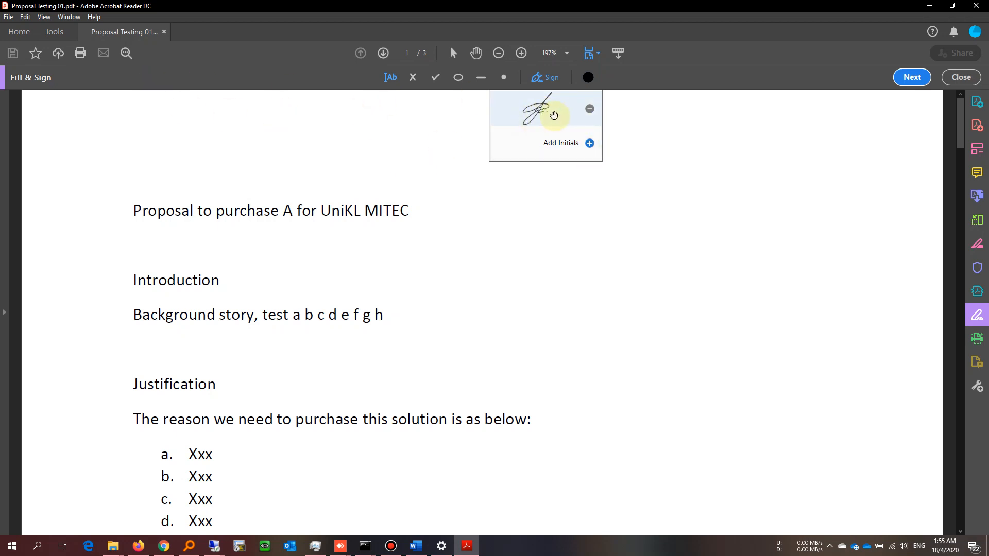
{"action": "left_click", "coordinate": [591, 110]}
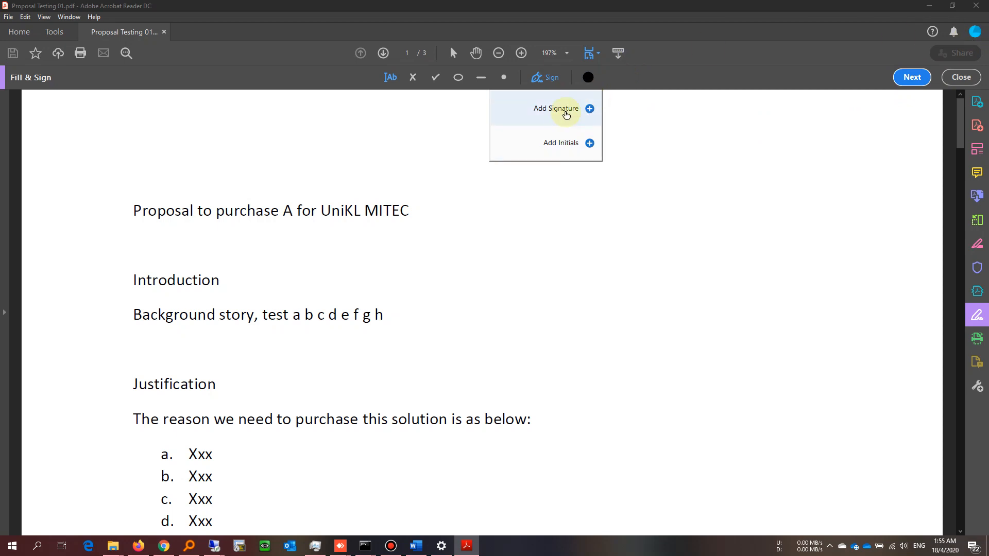
{"action": "left_click", "coordinate": [566, 111]}
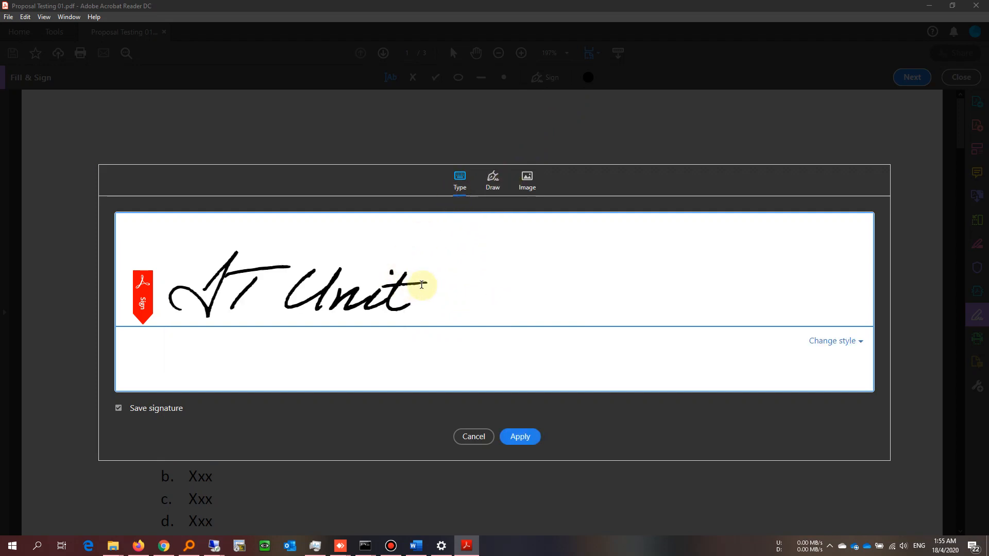
Step: Create a new signature from the 'Signature' image in Pictures and apply it
{"action": "left_click_drag", "start_coordinate": [423, 282], "coordinate": [188, 284]}
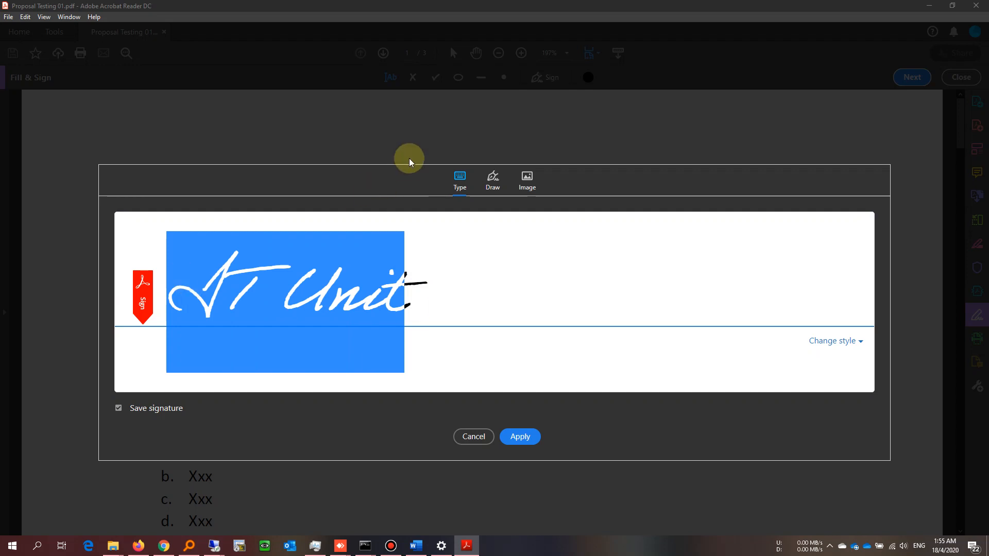
{"action": "left_click", "coordinate": [489, 186]}
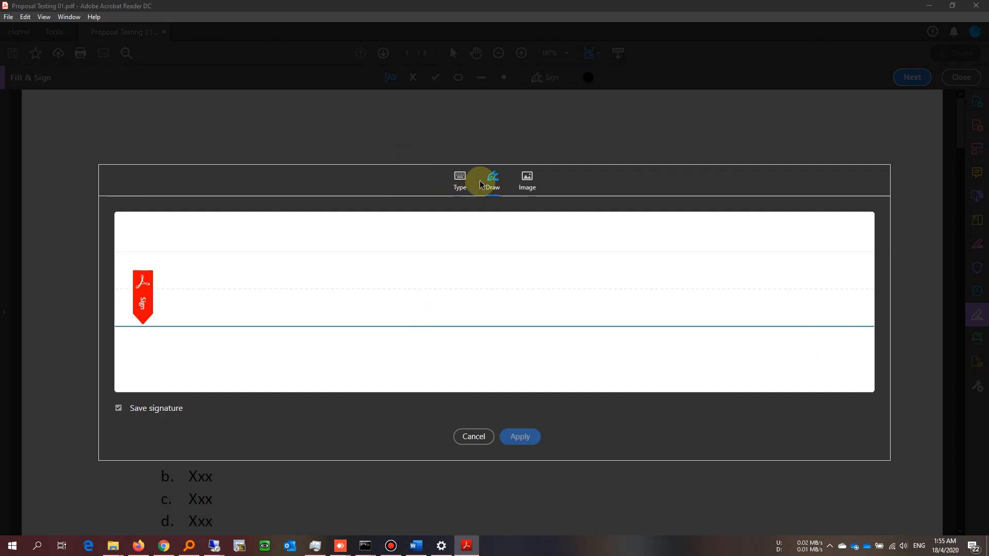
{"action": "mouse_move", "coordinate": [482, 258]}
{"action": "left_mouse_down"}
{"action": "mouse_move", "coordinate": [395, 261]}
{"action": "mouse_move", "coordinate": [316, 287]}
{"action": "mouse_move", "coordinate": [435, 237]}
{"action": "mouse_move", "coordinate": [427, 288]}
{"action": "left_mouse_up"}
{"action": "left_click", "coordinate": [533, 183]}
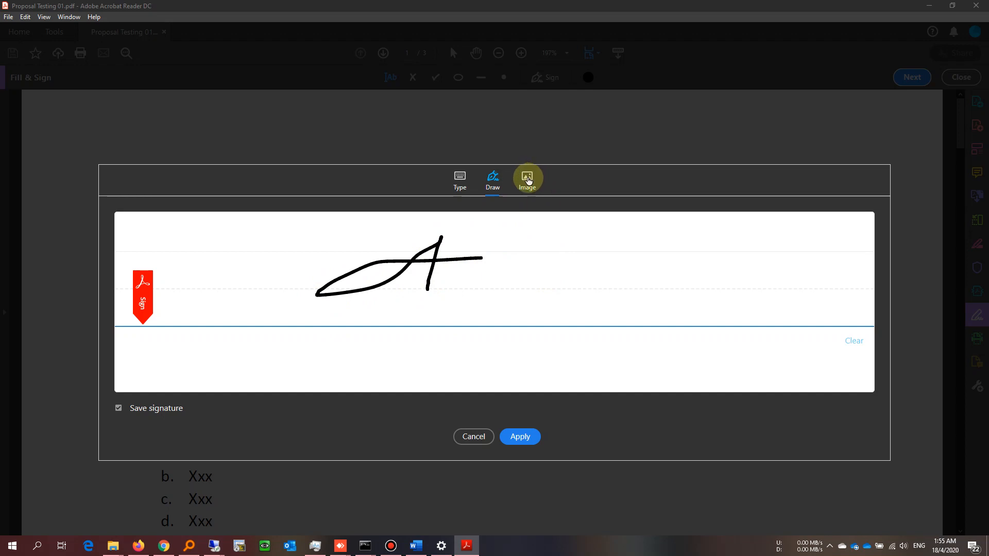
{"action": "left_click", "coordinate": [528, 179]}
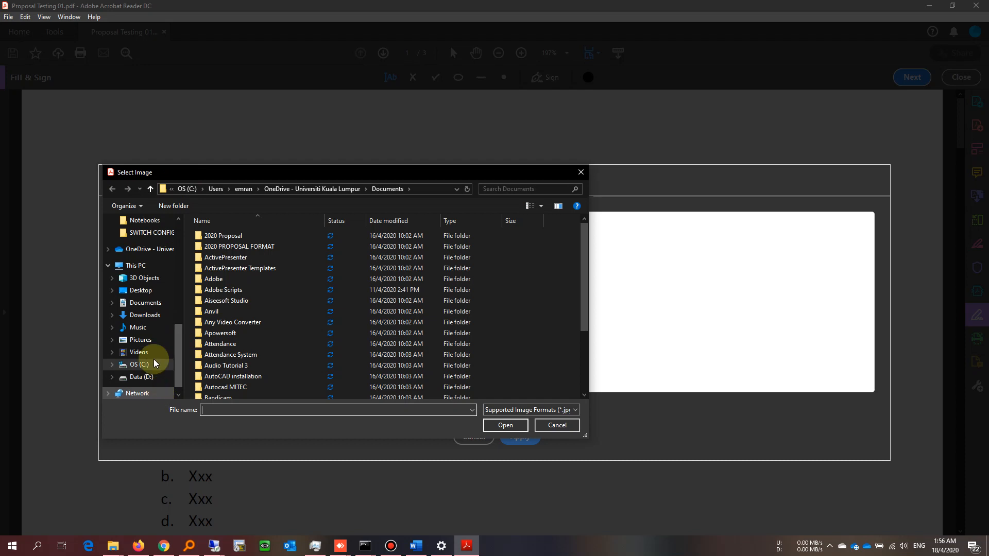
{"action": "left_click", "coordinate": [148, 340]}
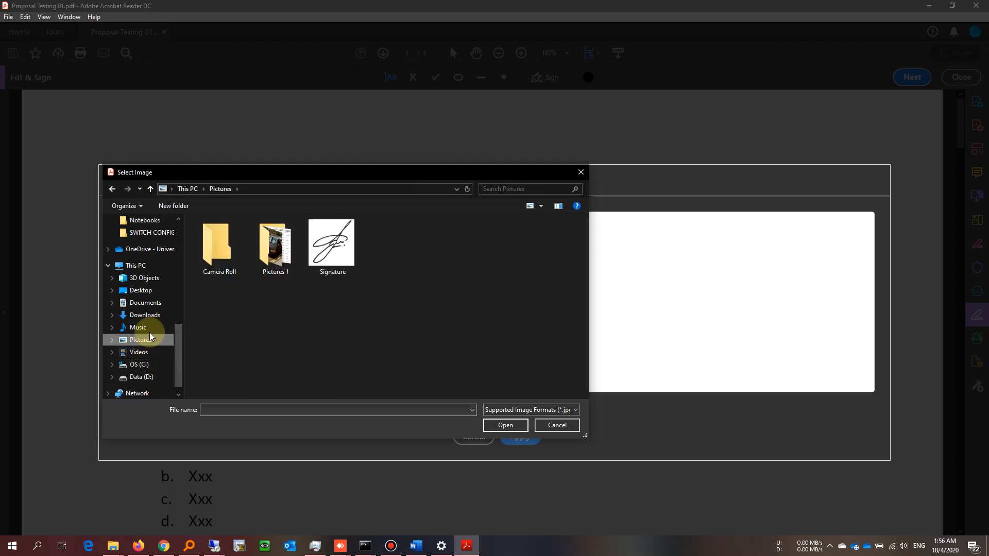
{"action": "left_click", "coordinate": [326, 252]}
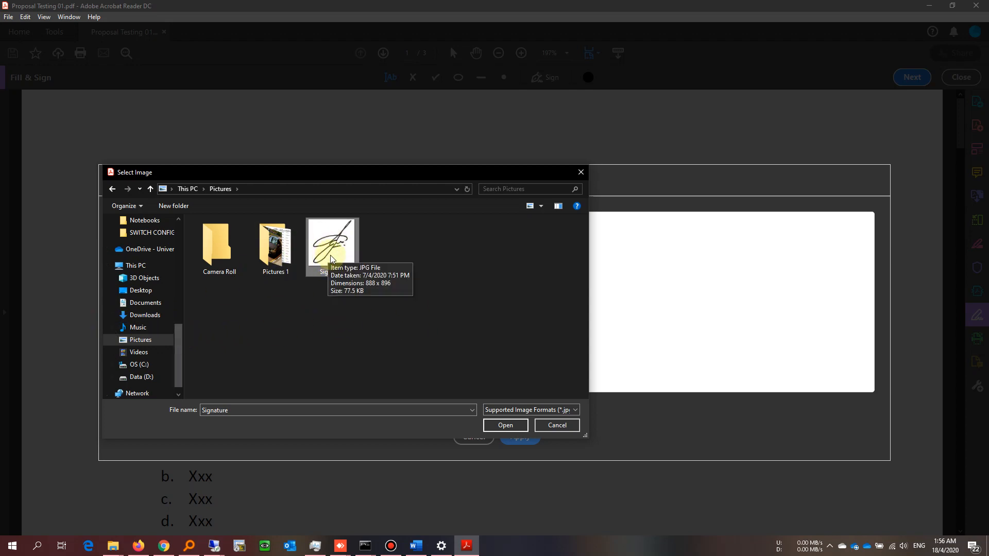
{"action": "left_click", "coordinate": [502, 426]}
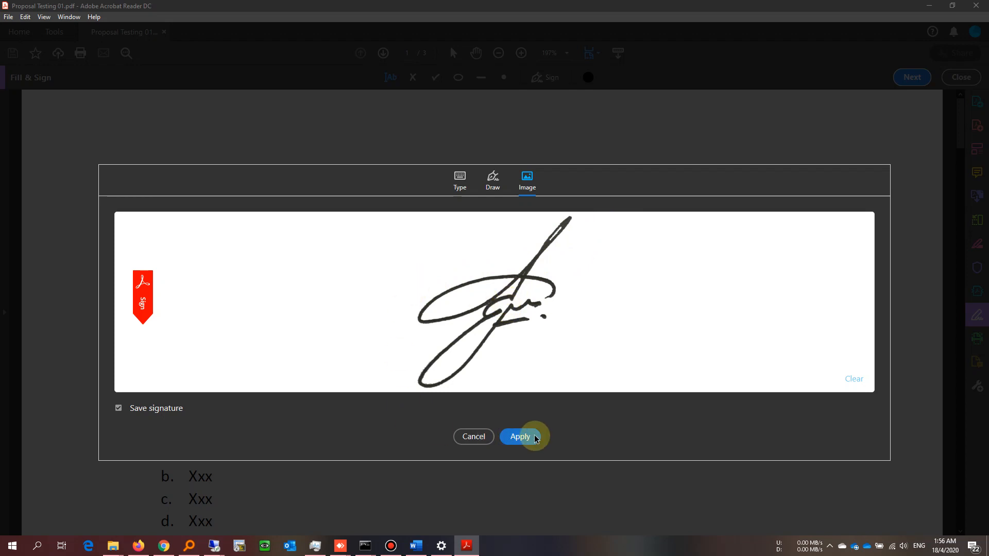
{"action": "left_click", "coordinate": [521, 437]}
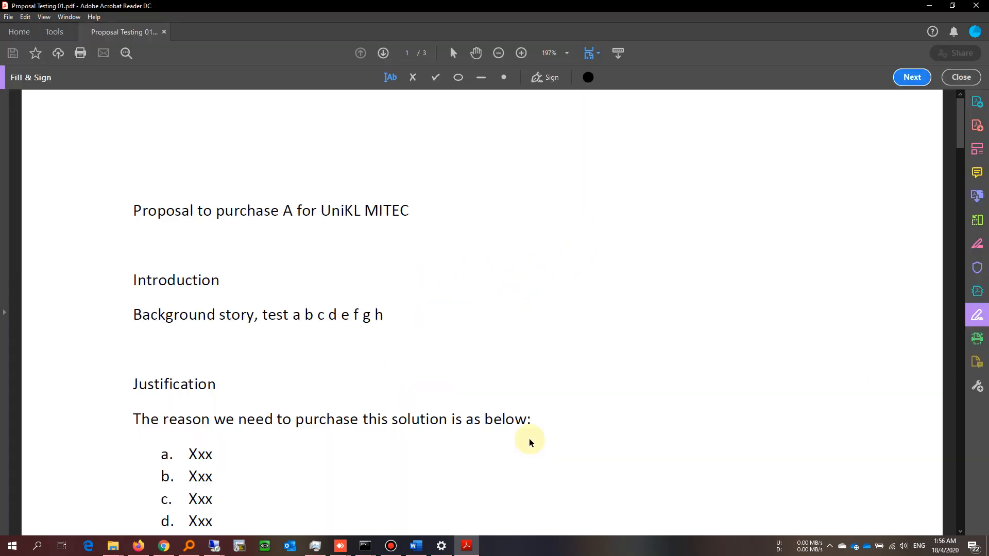
Step: Place the image signature over IT UNIT on page 2's Prepared by line, slightly enlarged
{"action": "scroll", "coordinate": [396, 402], "scroll_direction": "down", "scroll_amount": 3}
{"action": "scroll", "coordinate": [401, 397], "scroll_direction": "down", "scroll_amount": 10}
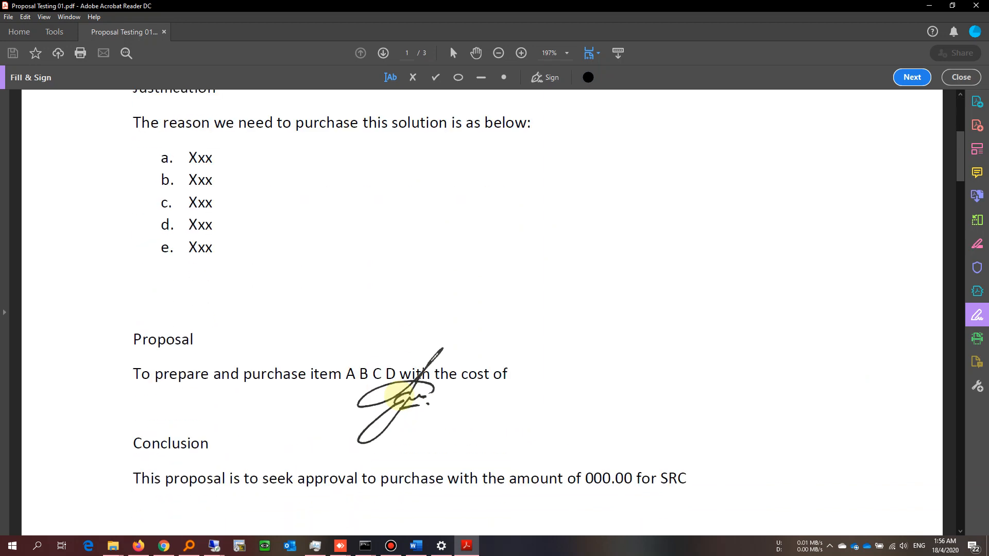
{"action": "scroll", "coordinate": [404, 389], "scroll_direction": "down", "scroll_amount": 8}
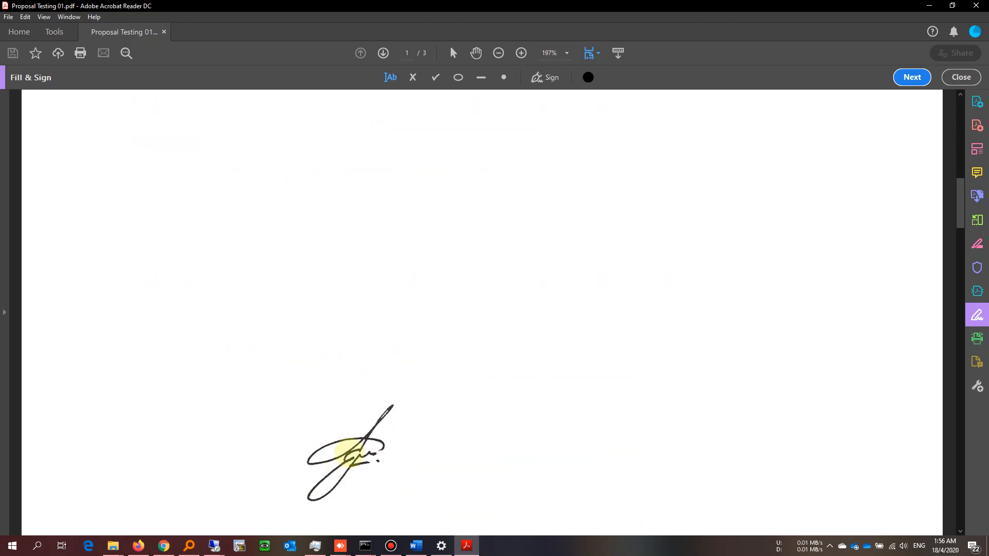
{"action": "scroll", "coordinate": [350, 446], "scroll_direction": "down", "scroll_amount": 2}
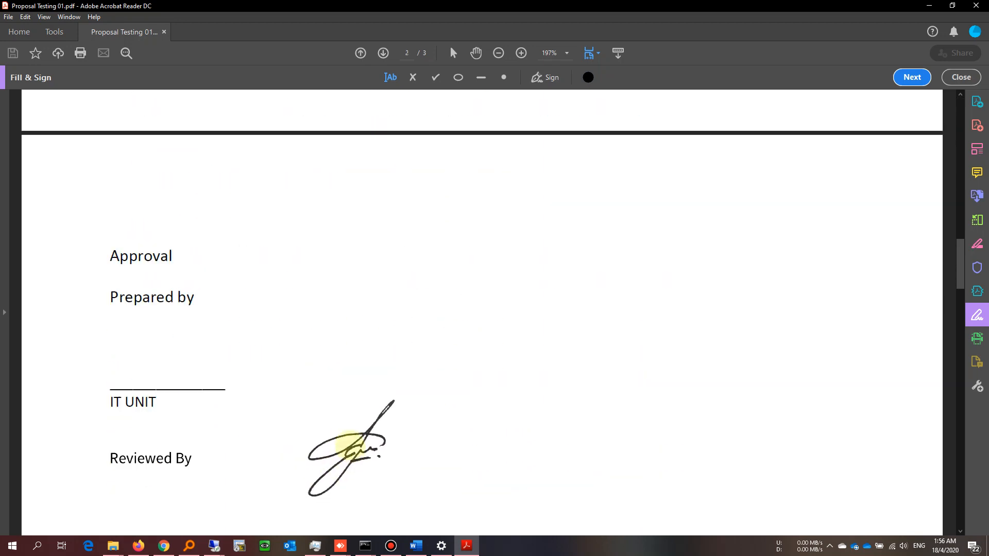
{"action": "scroll", "coordinate": [348, 429], "scroll_direction": "down", "scroll_amount": 1}
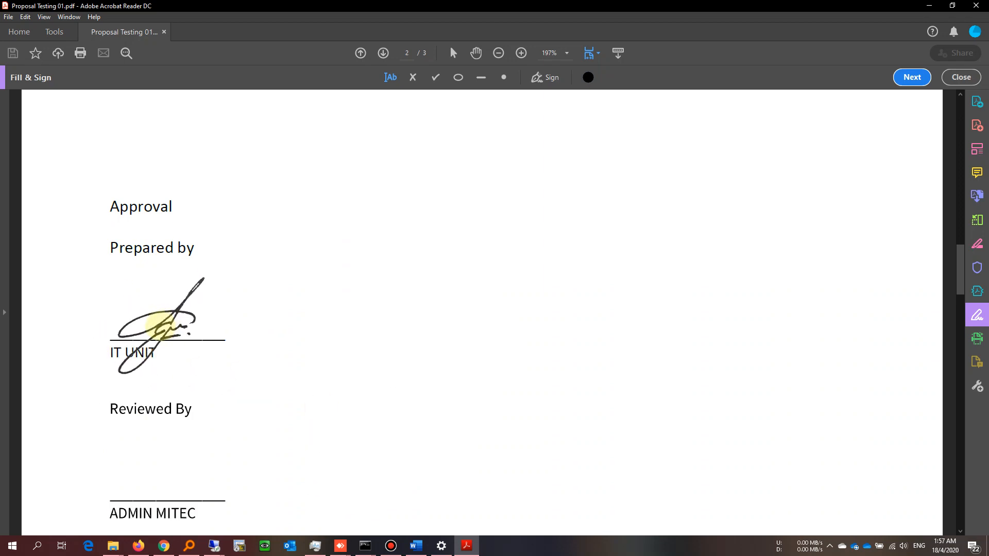
{"action": "left_click", "coordinate": [160, 323]}
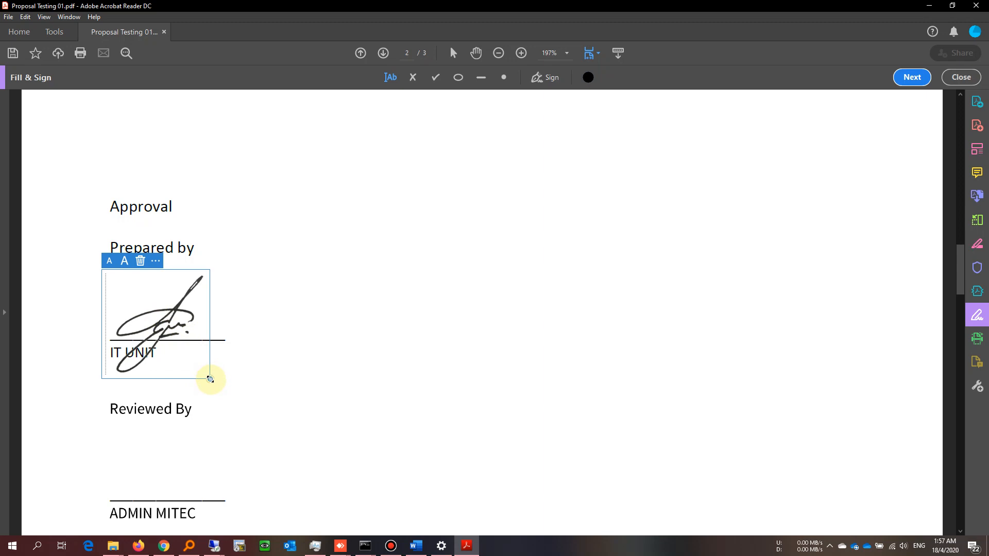
{"action": "mouse_move", "coordinate": [210, 379]}
{"action": "left_mouse_down"}
{"action": "mouse_move", "coordinate": [278, 427]}
{"action": "mouse_move", "coordinate": [245, 394]}
{"action": "left_mouse_up"}
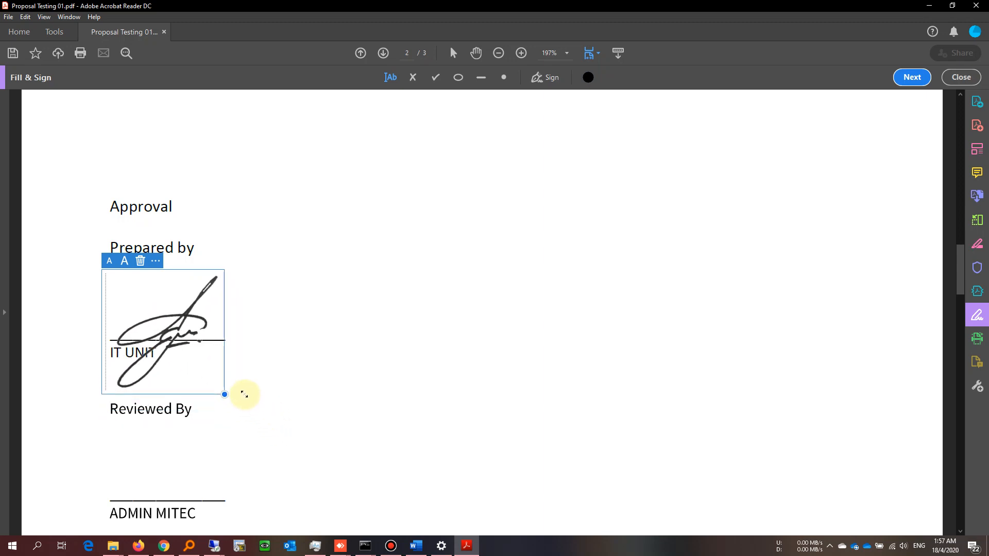
{"action": "left_click_drag", "start_coordinate": [176, 326], "coordinate": [172, 321]}
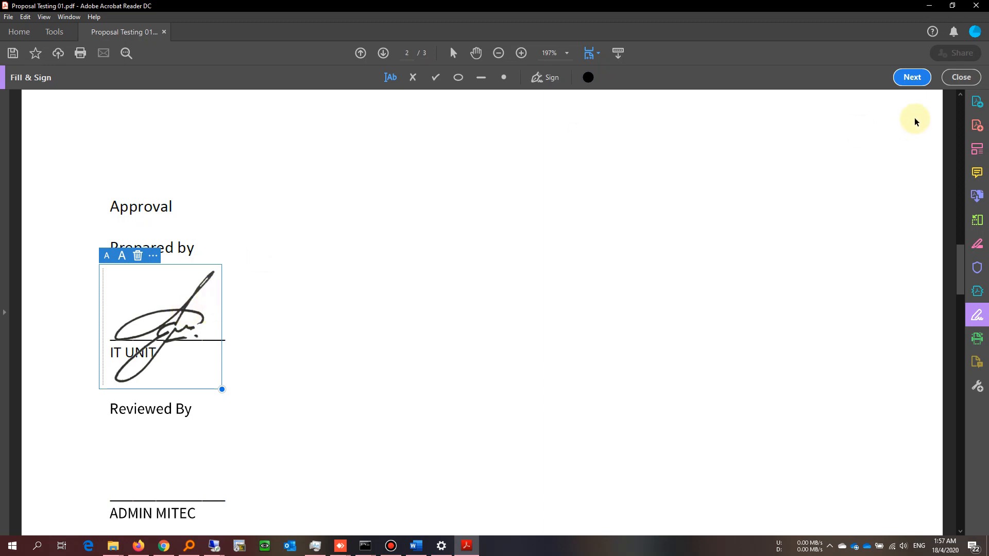
{"action": "left_click", "coordinate": [915, 84]}
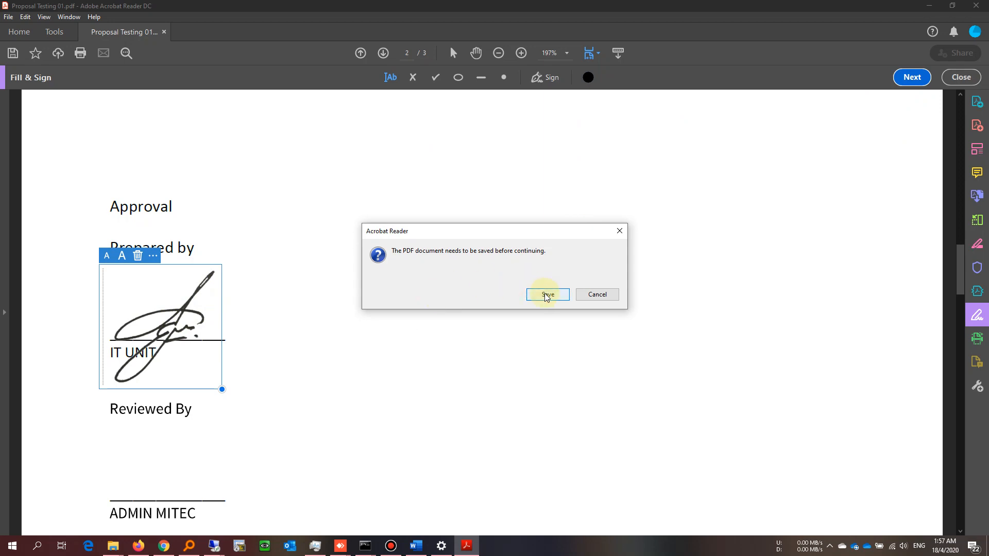
Step: Save the signed PDF in Documents as 'Proposal Testing 01 sign'
{"action": "left_click", "coordinate": [547, 295]}
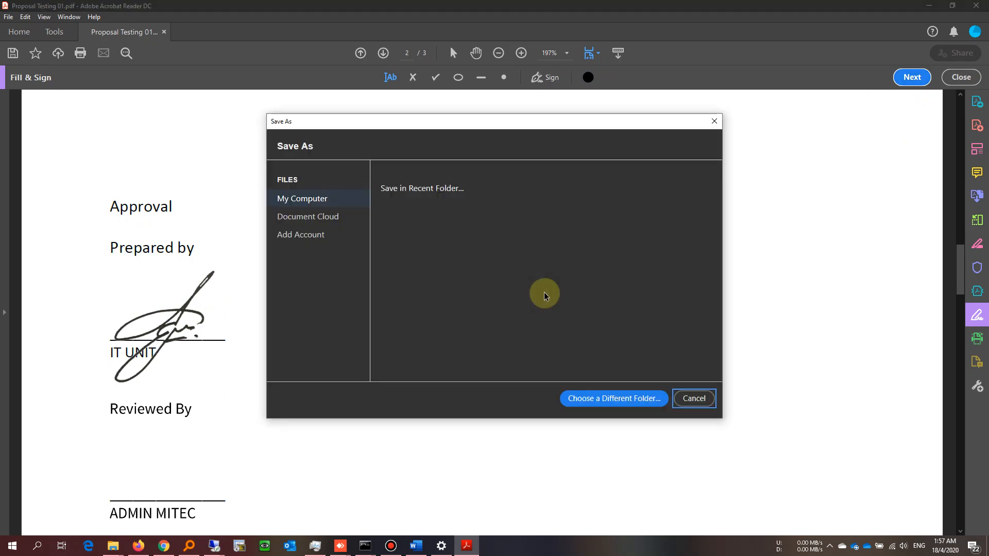
{"action": "left_click", "coordinate": [497, 236]}
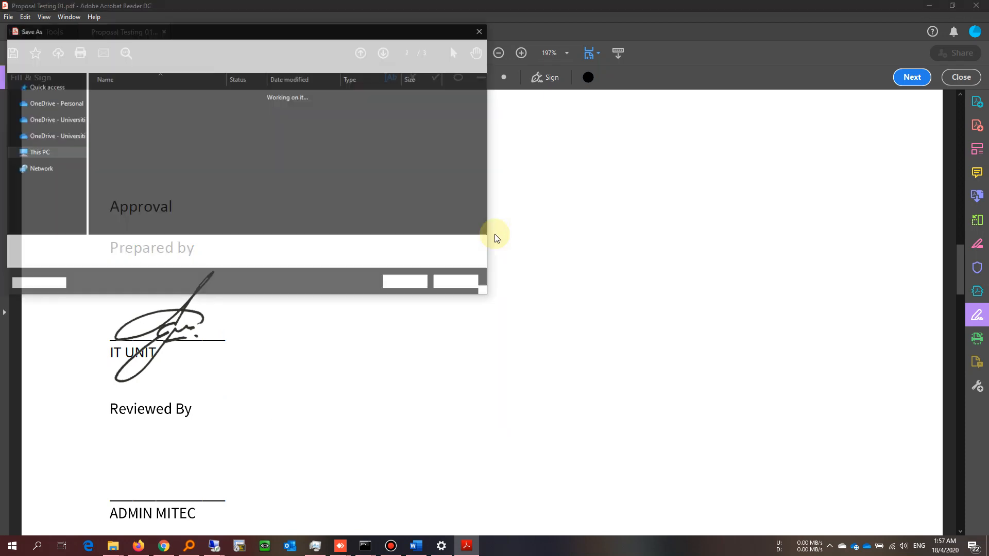
{"action": "left_click", "coordinate": [264, 248]}
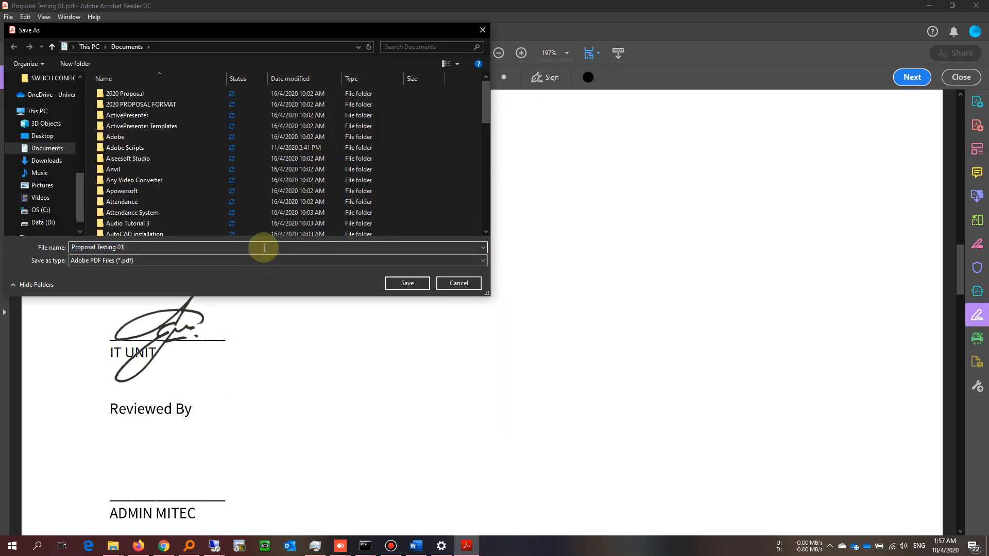
{"action": "type", "text": "sign"}
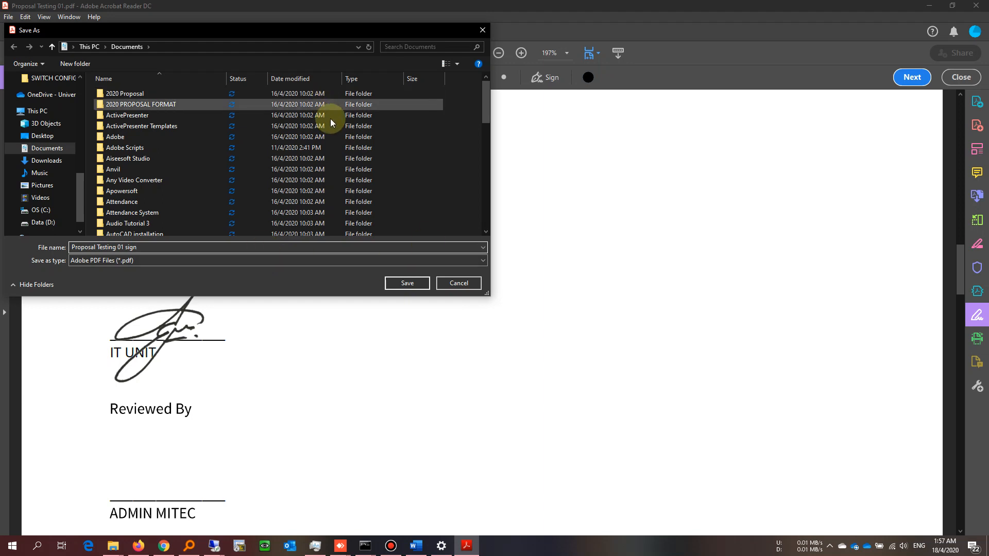
{"action": "left_click", "coordinate": [407, 284]}
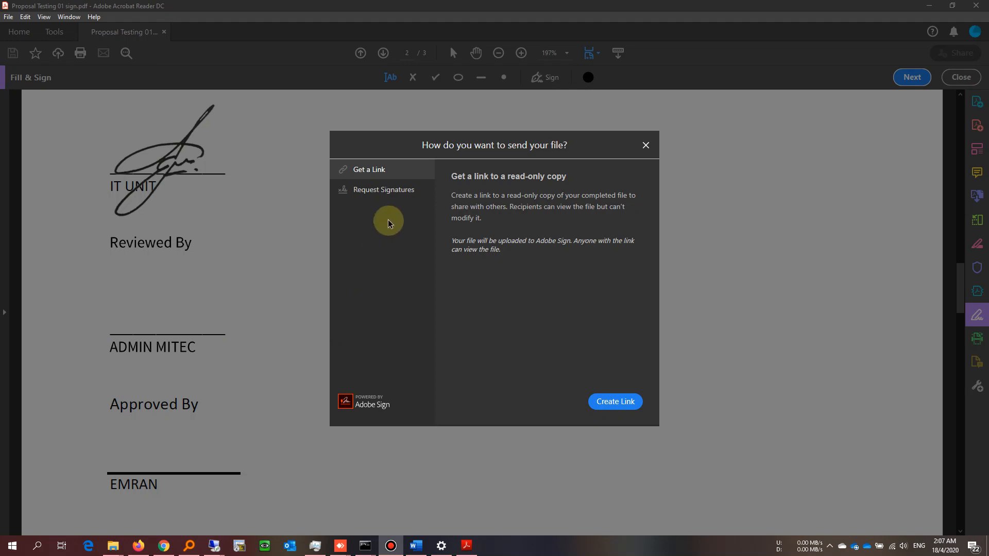
Step: Choose Request Signatures and get started on the Adobe Sign request for the proposal
{"action": "left_click", "coordinate": [401, 194]}
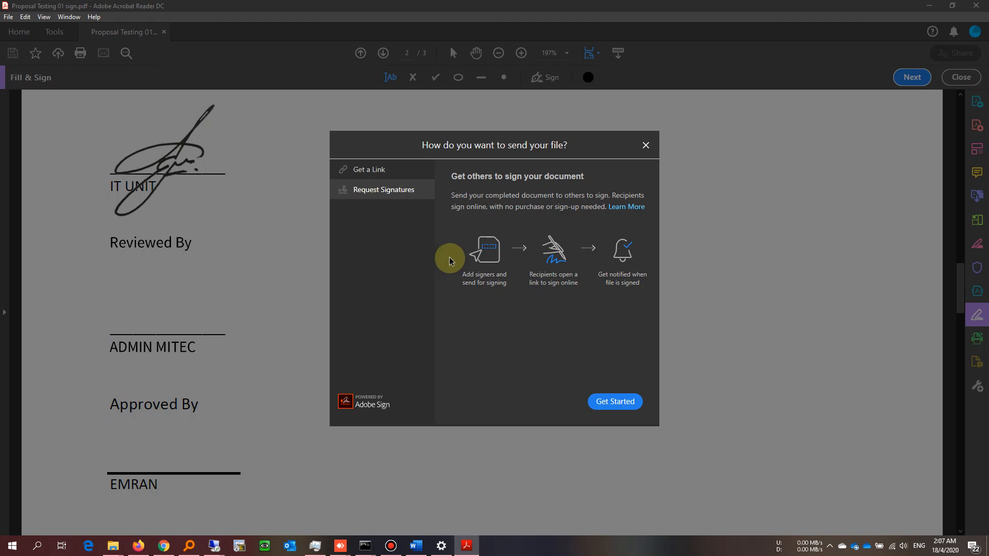
{"action": "left_click", "coordinate": [610, 402]}
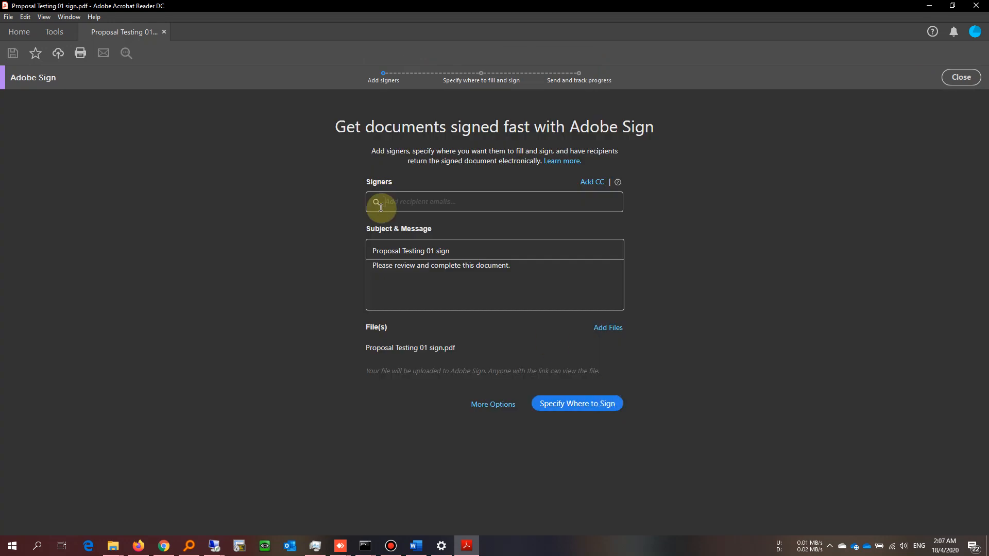
{"action": "left_click", "coordinate": [391, 201]}
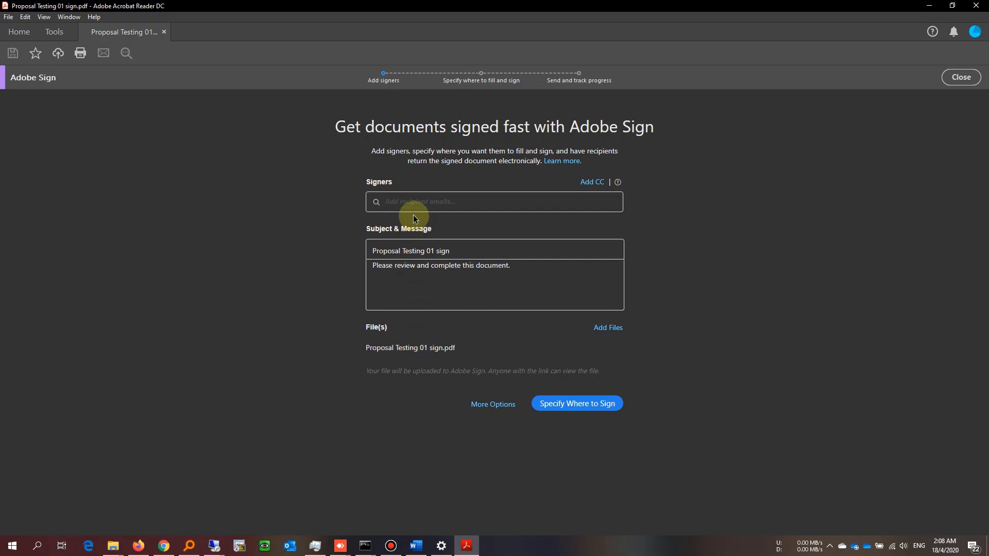
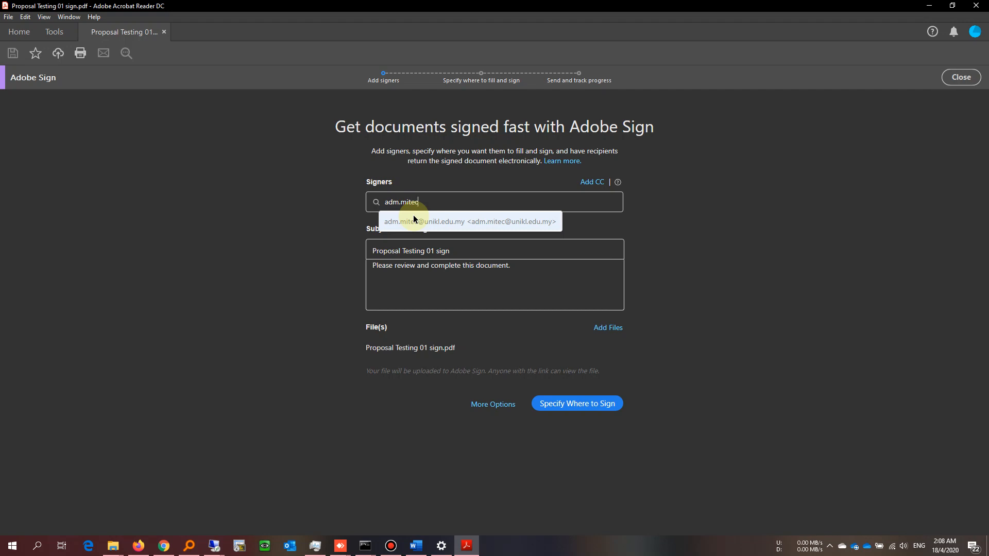
Step: Add the suggested admin address and the second signer's e-mail address as signers
{"action": "left_click", "coordinate": [413, 216]}
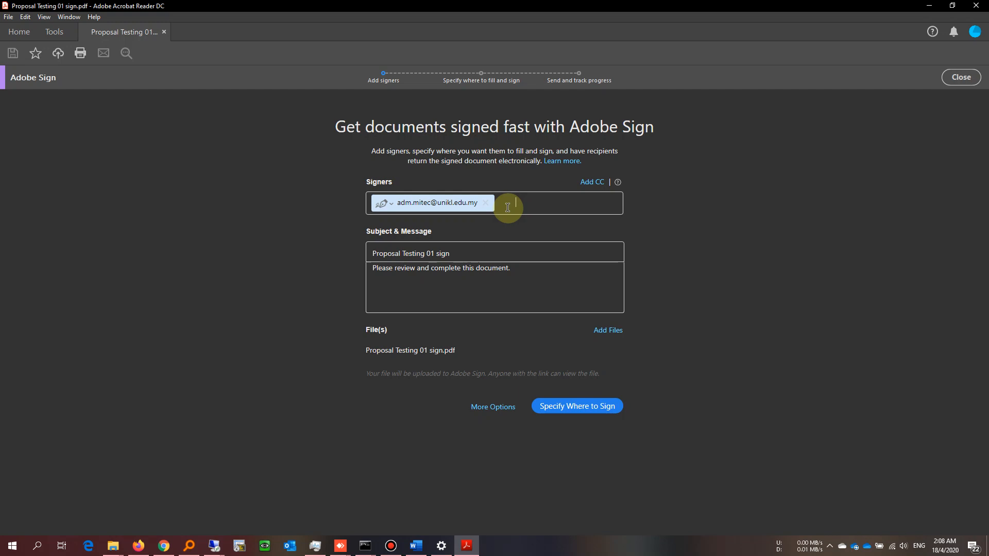
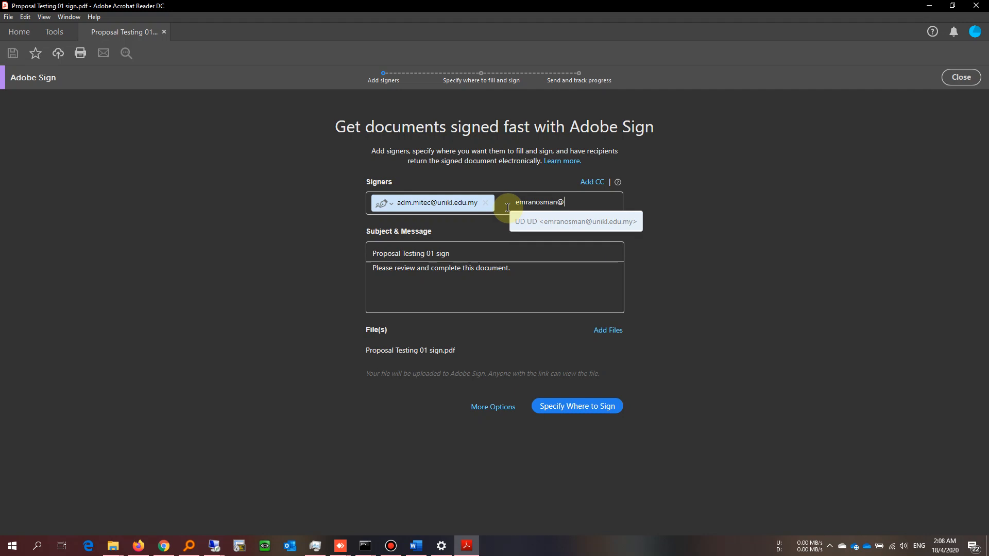
{"action": "left_click", "coordinate": [510, 252]}
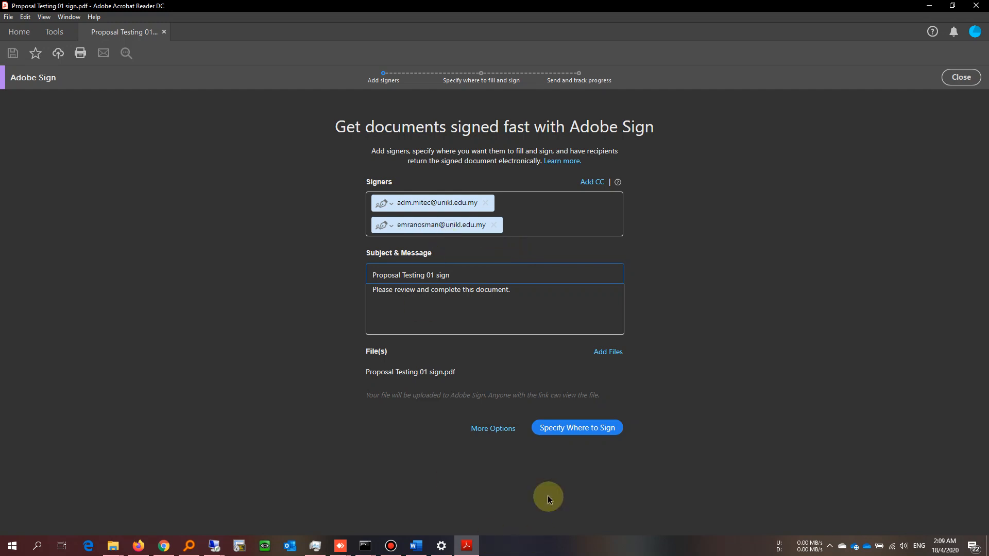
Step: Continue to field placement and drop a first-signer field above ADMIN MITEC on page 2
{"action": "left_click", "coordinate": [570, 432]}
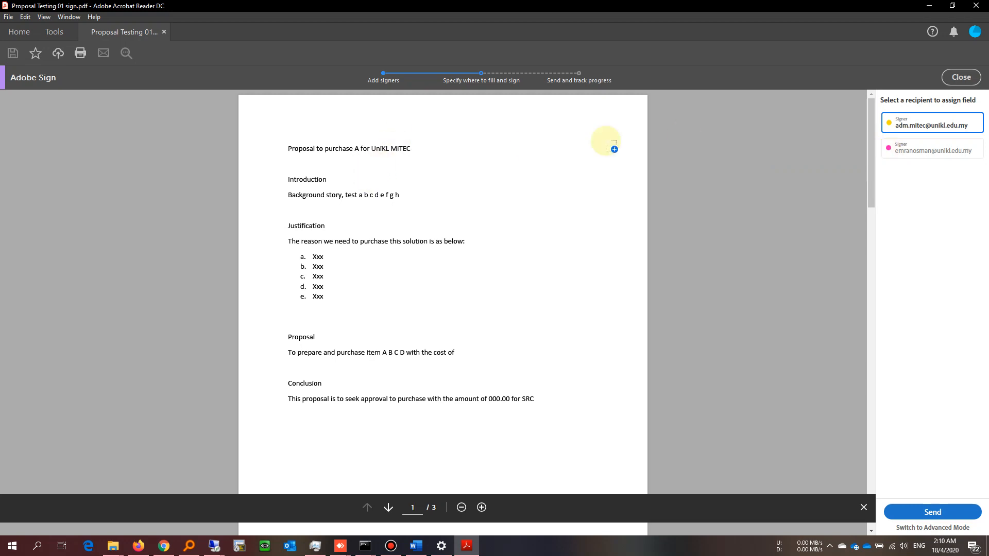
{"action": "scroll", "coordinate": [427, 295], "scroll_direction": "down", "scroll_amount": 18}
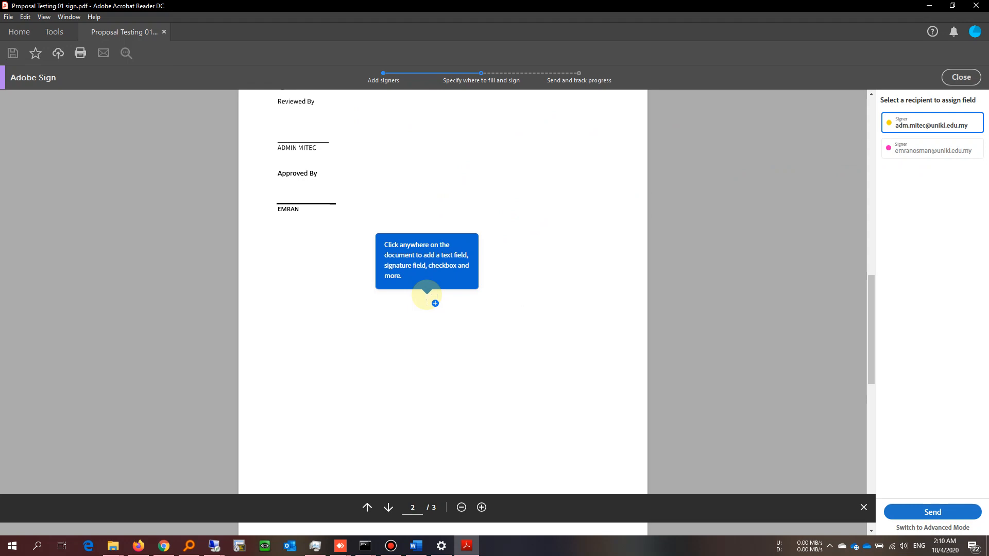
{"action": "scroll", "coordinate": [427, 295], "scroll_direction": "up", "scroll_amount": 4}
{"action": "scroll", "coordinate": [427, 295], "scroll_direction": "up", "scroll_amount": 4}
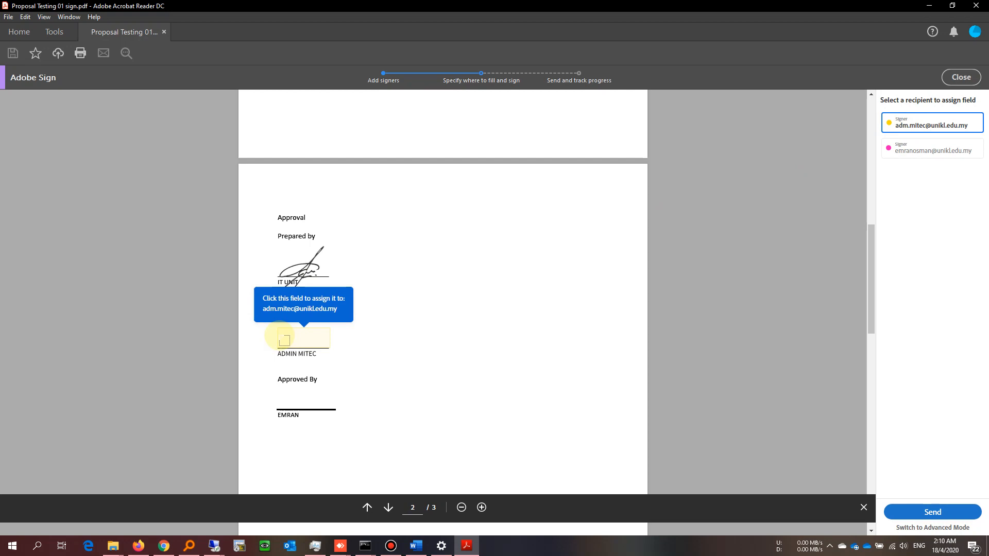
{"action": "left_click", "coordinate": [284, 340]}
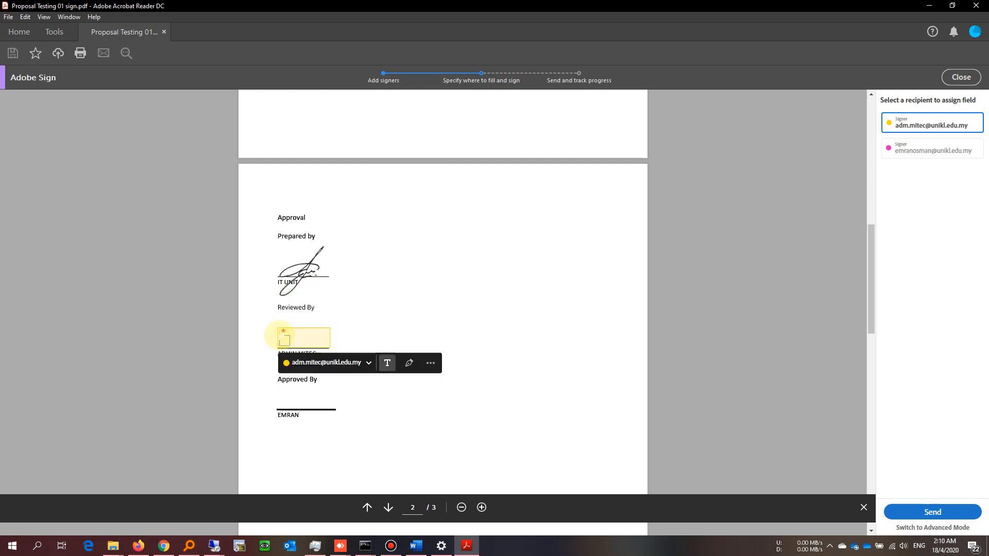
Step: Place a signature field under Reviewed By with a widened text field beside it
{"action": "left_click", "coordinate": [410, 363]}
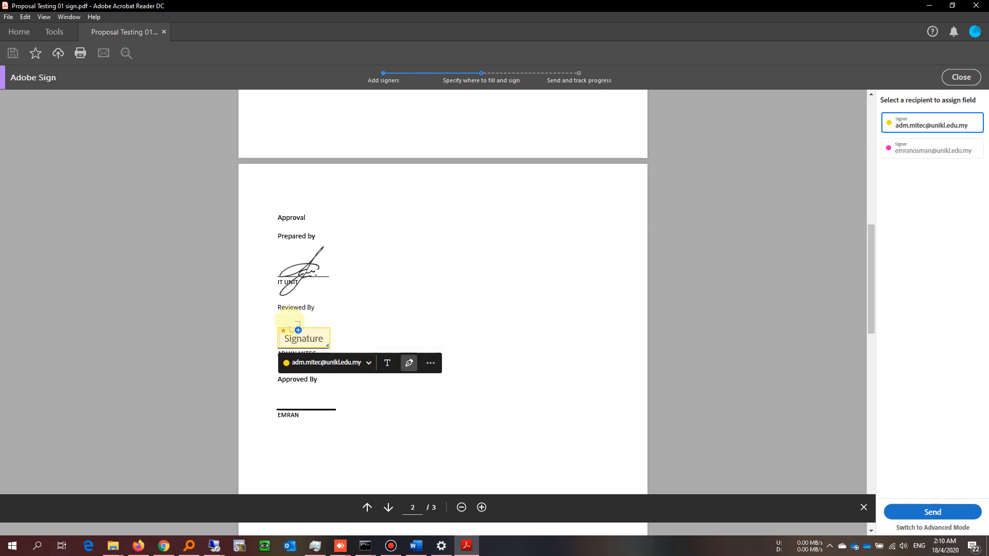
{"action": "mouse_move", "coordinate": [293, 337]}
{"action": "left_mouse_down"}
{"action": "mouse_move", "coordinate": [287, 325]}
{"action": "mouse_move", "coordinate": [331, 345]}
{"action": "left_mouse_up"}
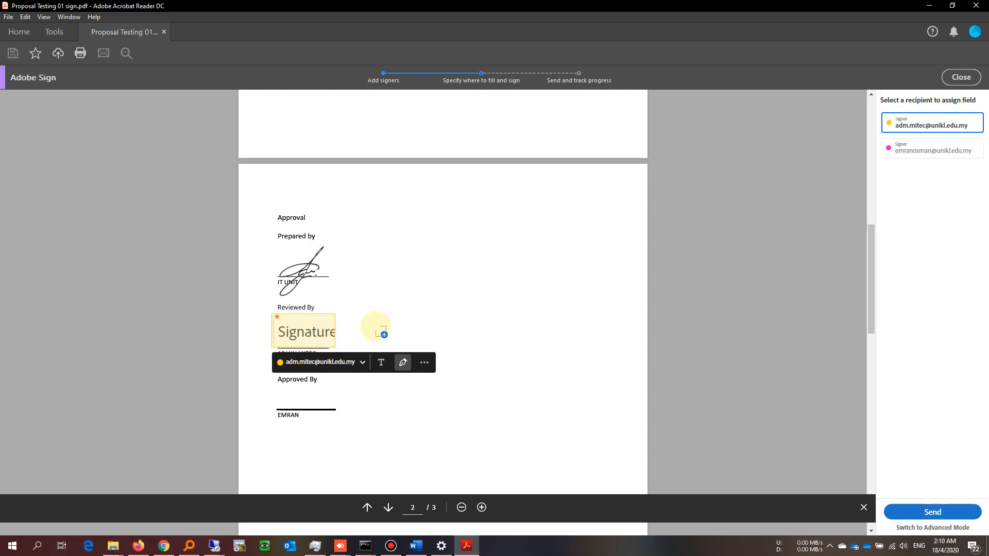
{"action": "left_click", "coordinate": [383, 364]}
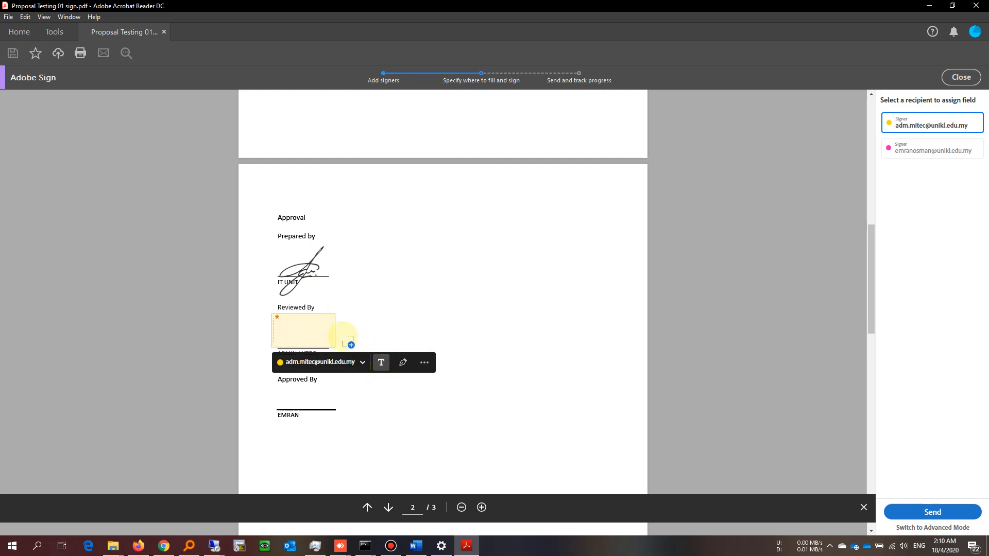
{"action": "left_click", "coordinate": [349, 340]}
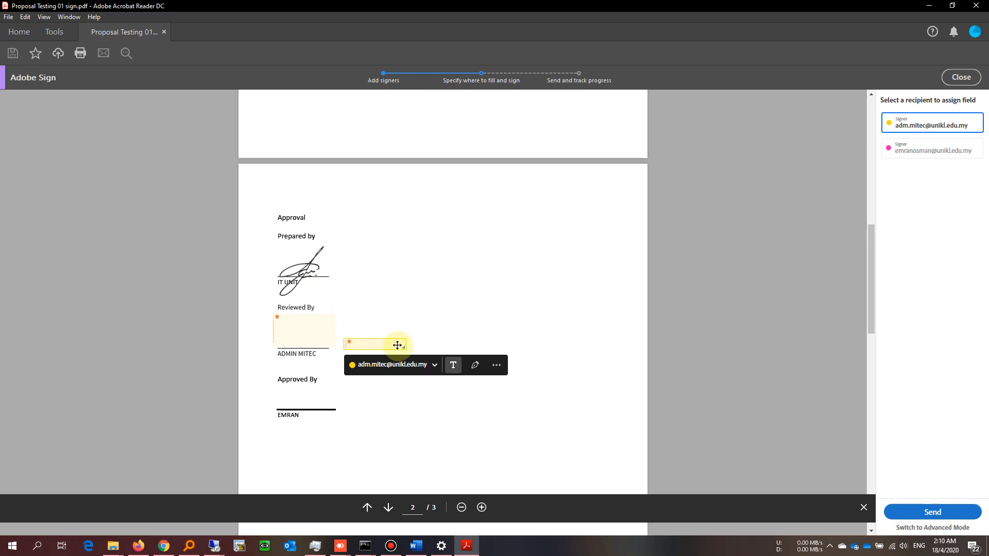
{"action": "left_click_drag", "start_coordinate": [404, 349], "coordinate": [490, 349]}
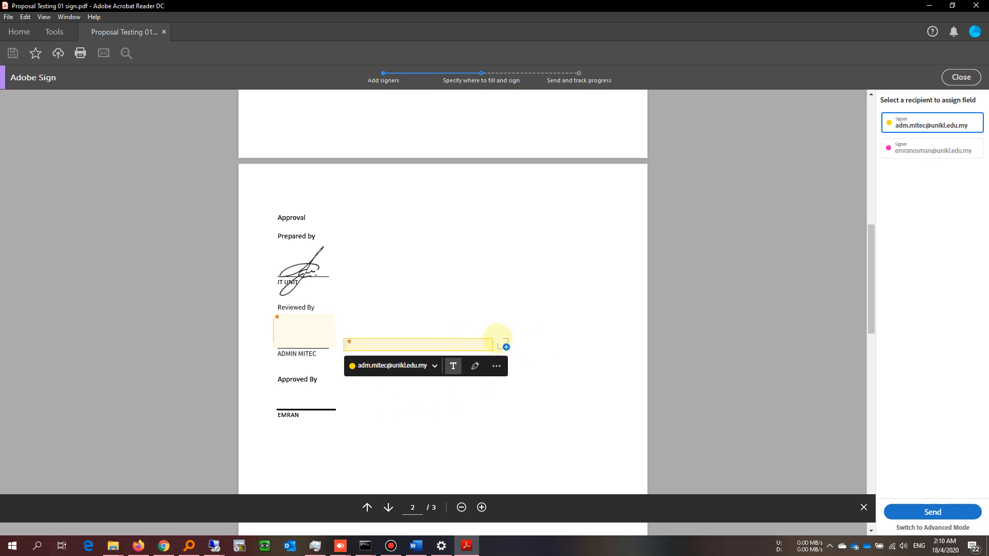
Step: Add a Signature date field for the first signer below ADMIN MITEC
{"action": "left_click", "coordinate": [500, 340]}
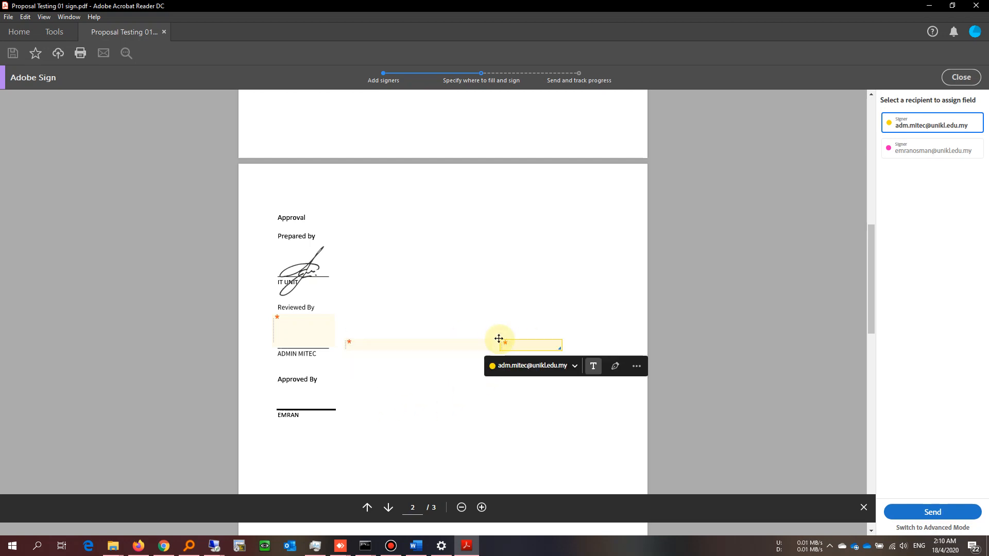
{"action": "left_click", "coordinate": [637, 367]}
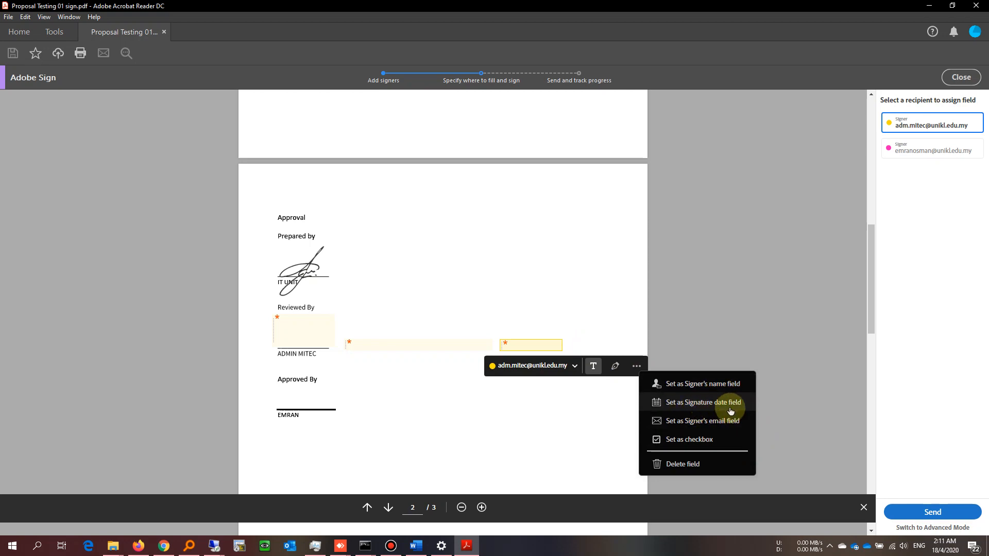
{"action": "left_click", "coordinate": [730, 411]}
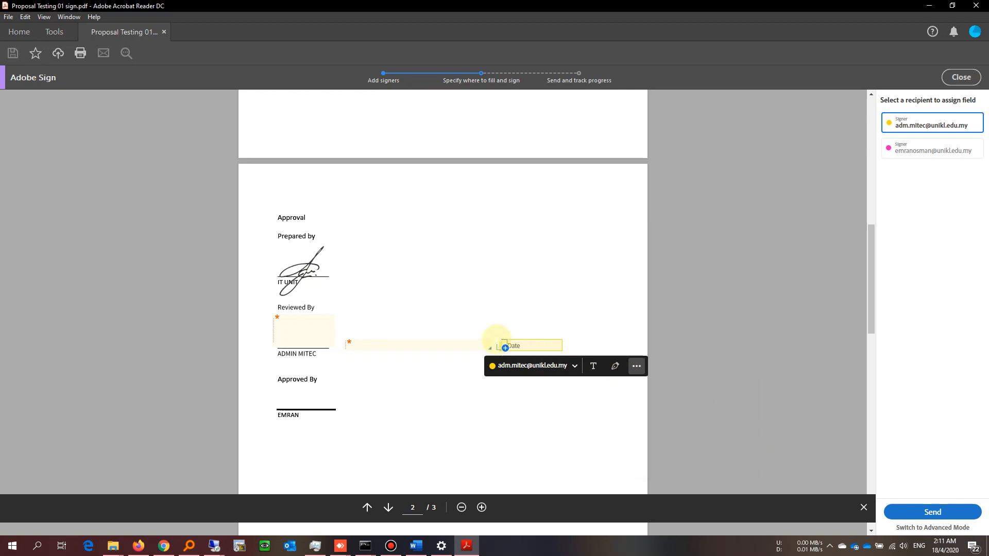
{"action": "mouse_move", "coordinate": [504, 342]}
{"action": "left_mouse_down"}
{"action": "mouse_move", "coordinate": [516, 342]}
{"action": "mouse_move", "coordinate": [320, 367]}
{"action": "mouse_move", "coordinate": [265, 363]}
{"action": "mouse_move", "coordinate": [292, 363]}
{"action": "left_mouse_up"}
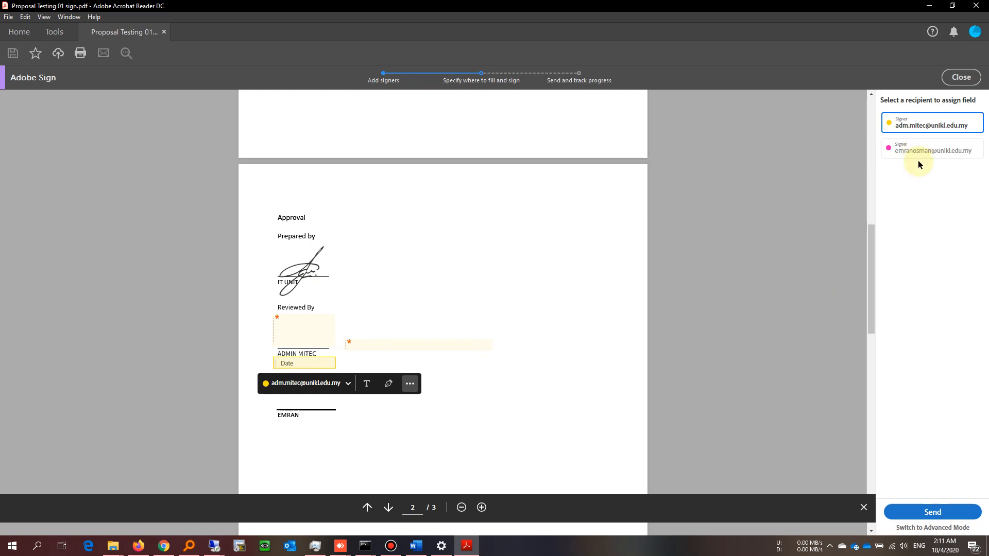
Step: For the second signer, add a signature field under Approved By and a text field beside it
{"action": "left_click", "coordinate": [922, 153]}
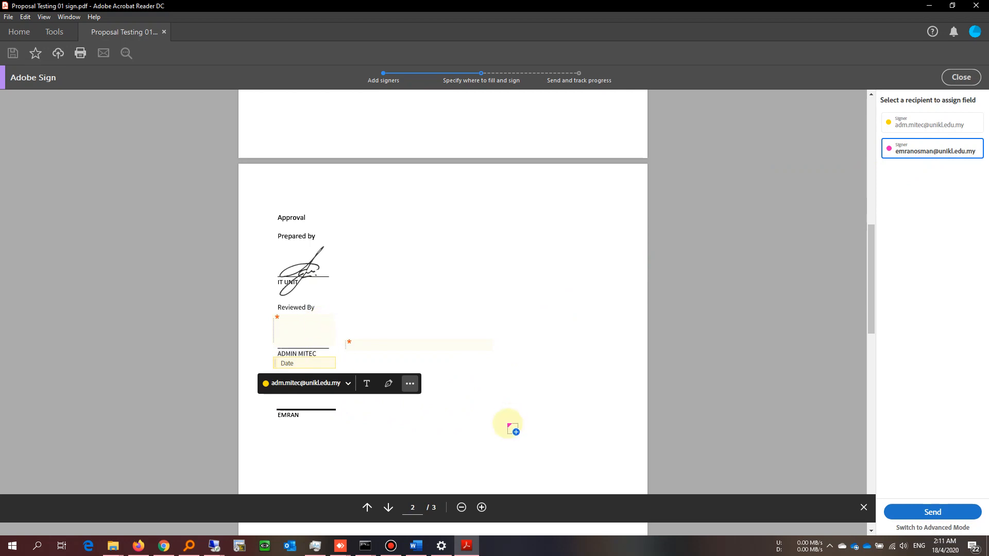
{"action": "left_click", "coordinate": [460, 390]}
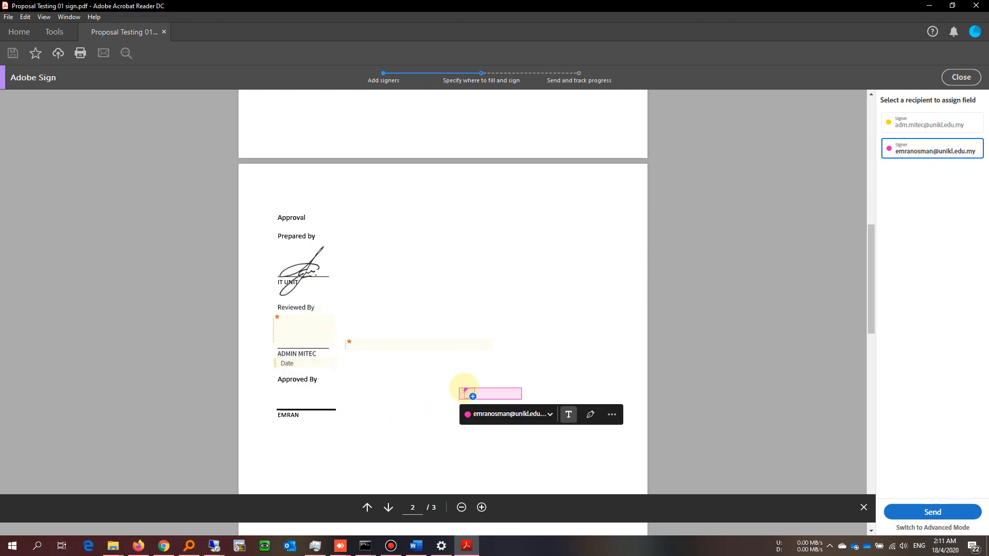
{"action": "left_click_drag", "start_coordinate": [483, 393], "coordinate": [338, 412]}
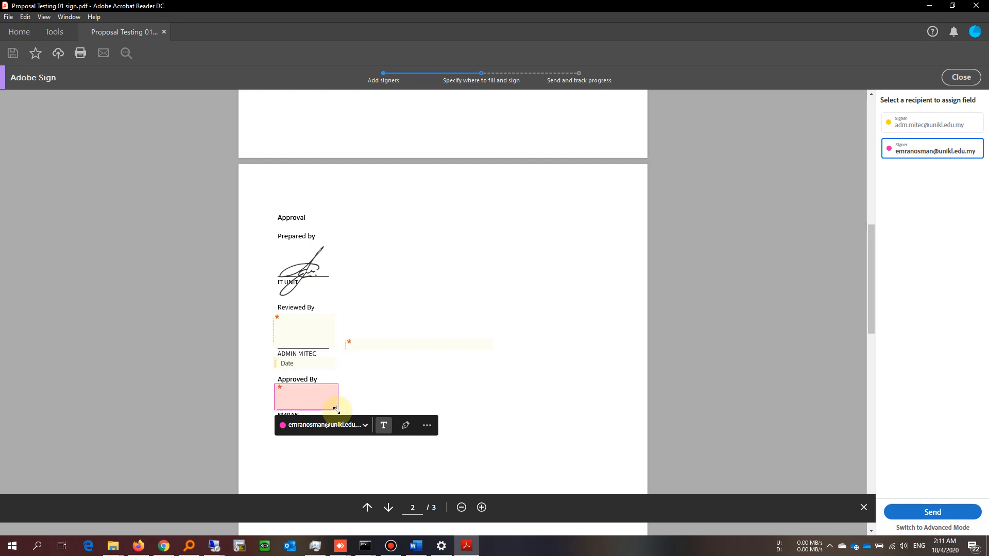
{"action": "left_click", "coordinate": [406, 426]}
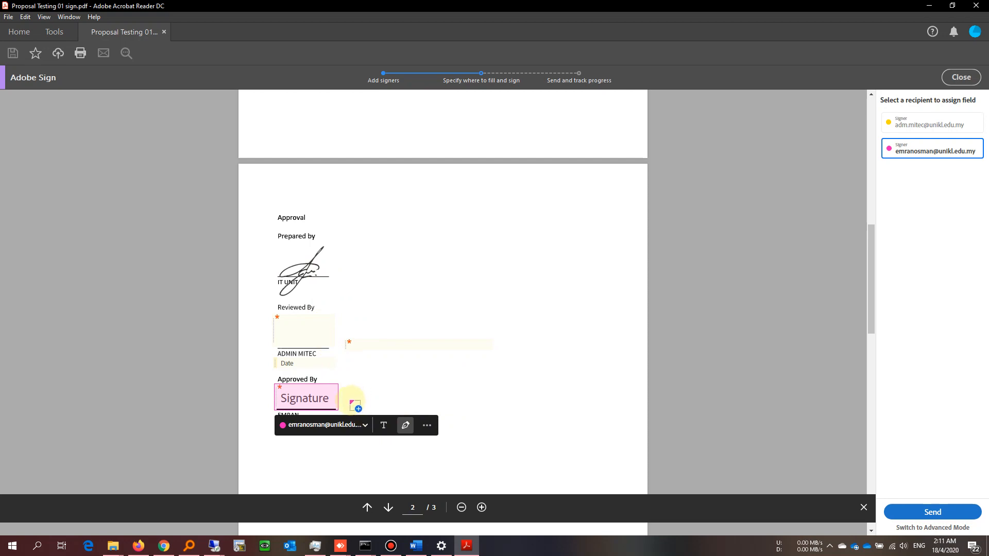
{"action": "left_click", "coordinate": [355, 405]}
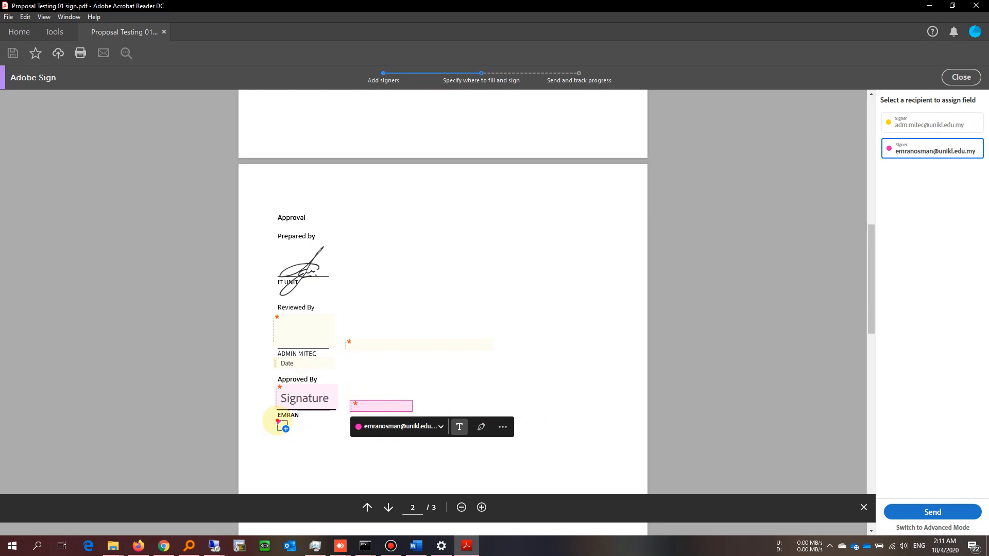
Step: Add a Signature date field for the second signer below EMRAN
{"action": "left_click", "coordinate": [278, 422]}
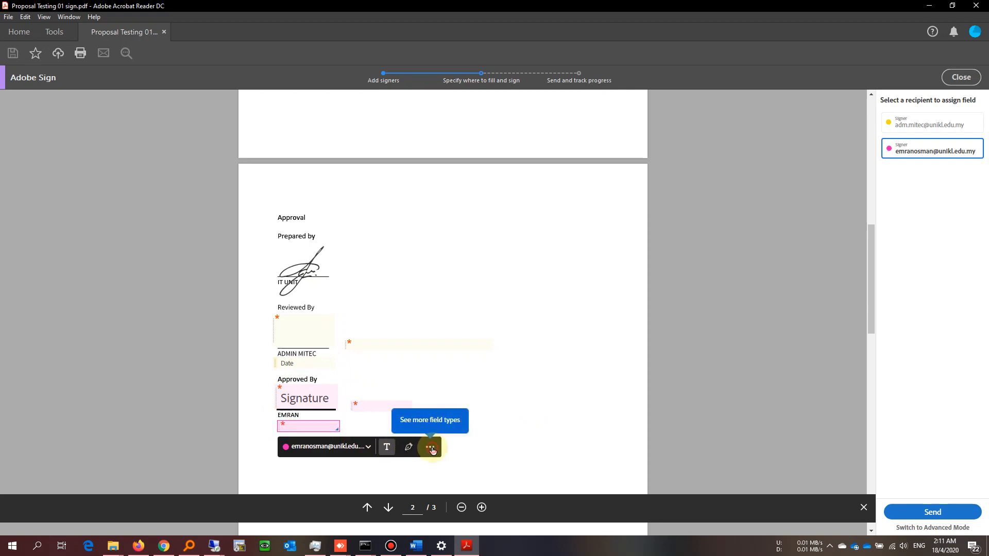
{"action": "left_click", "coordinate": [432, 449]}
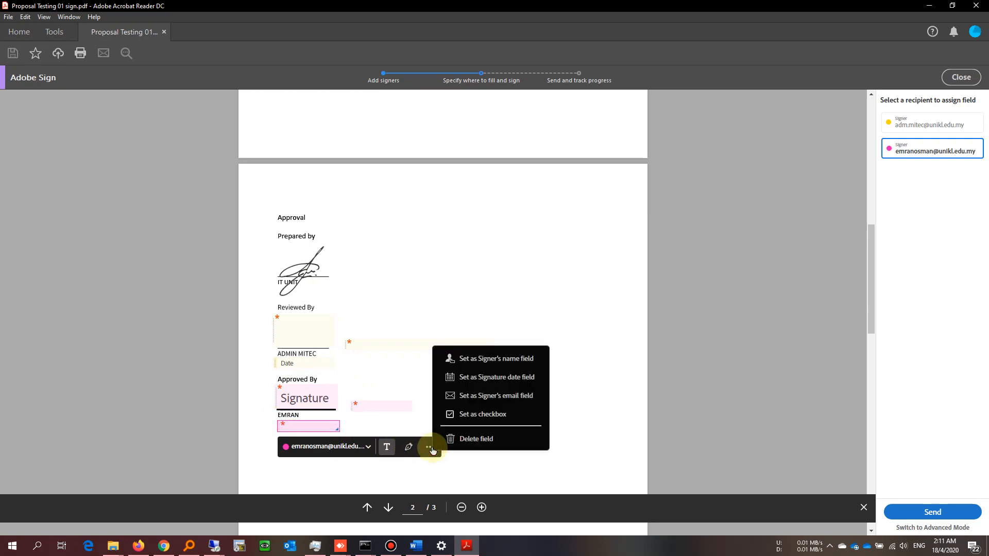
{"action": "left_click", "coordinate": [512, 380]}
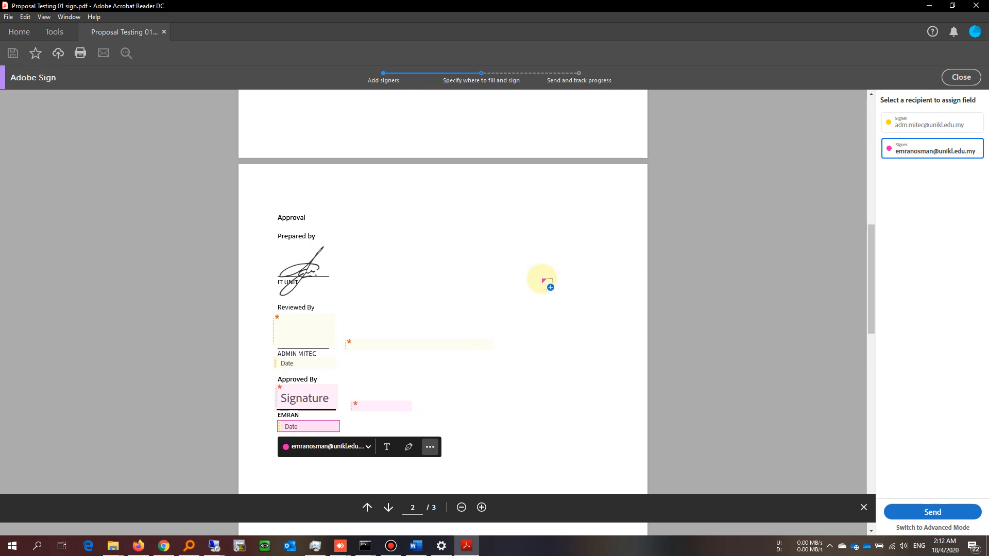
Step: Attempt to send, return to review after the Missing Signature Fields warning, and reselect the first signer
{"action": "left_click", "coordinate": [939, 516]}
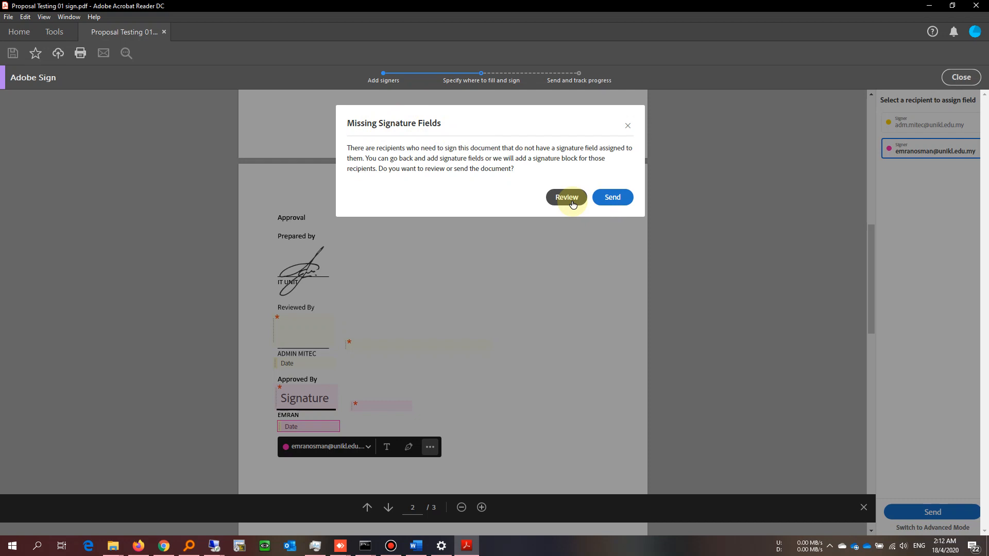
{"action": "left_click", "coordinate": [562, 203]}
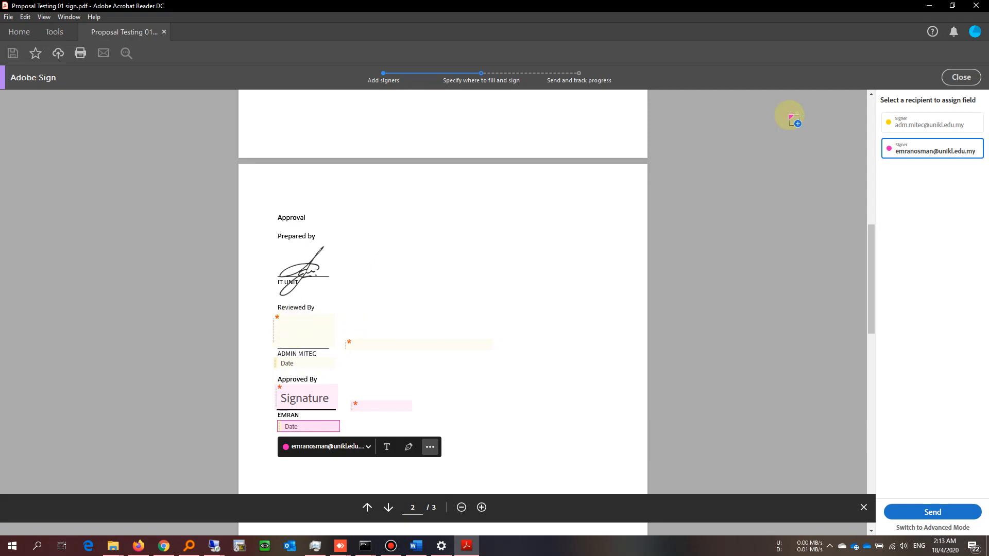
{"action": "left_click", "coordinate": [906, 126]}
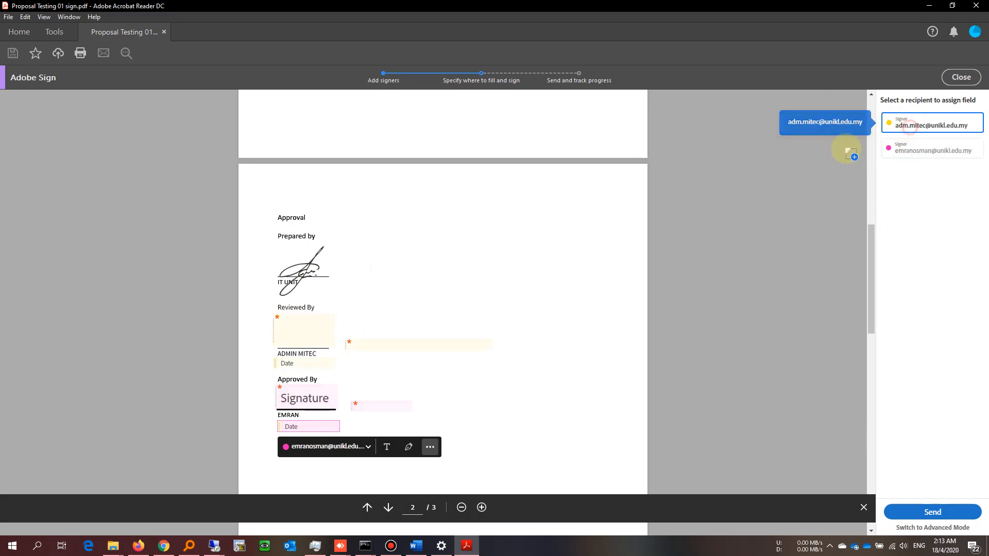
Step: Make the Reviewed By field a signature, send Proposal Testing 01 sign, and close the confirmation
{"action": "left_click", "coordinate": [312, 332]}
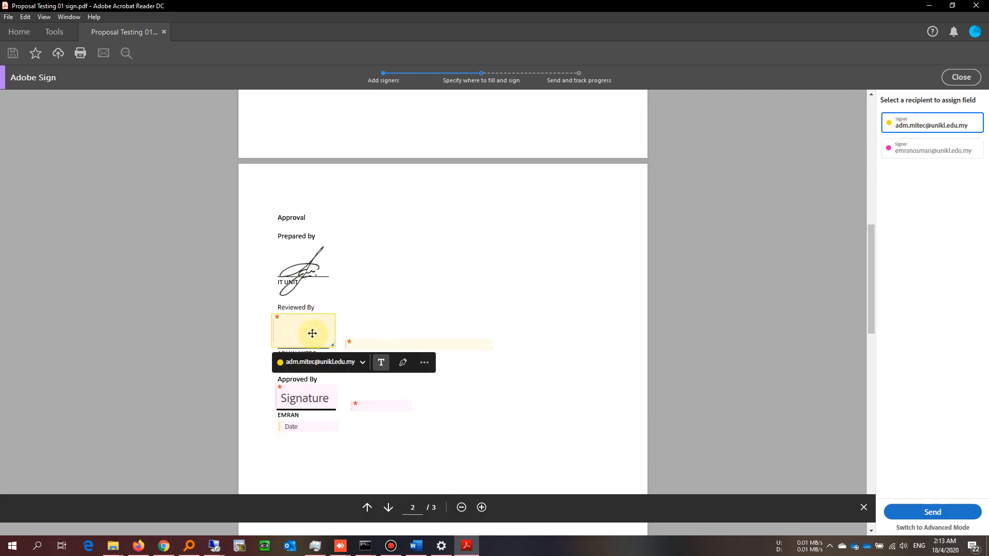
{"action": "left_click", "coordinate": [402, 362]}
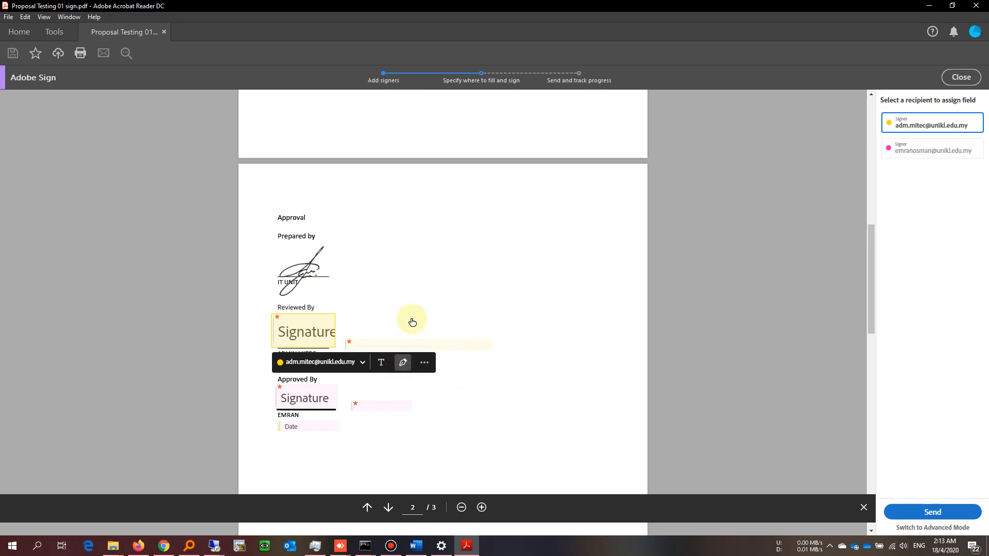
{"action": "left_click", "coordinate": [937, 515]}
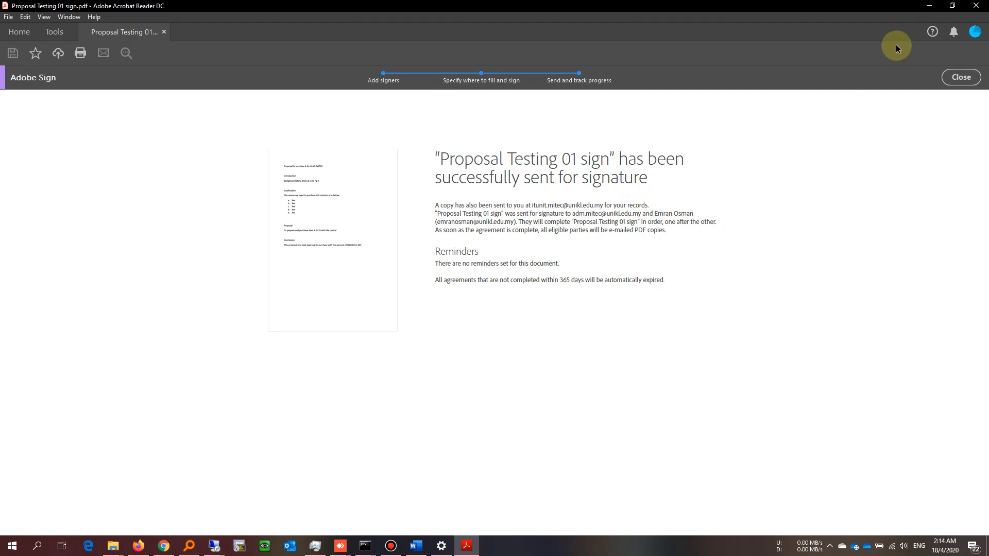
{"action": "left_click", "coordinate": [961, 77]}
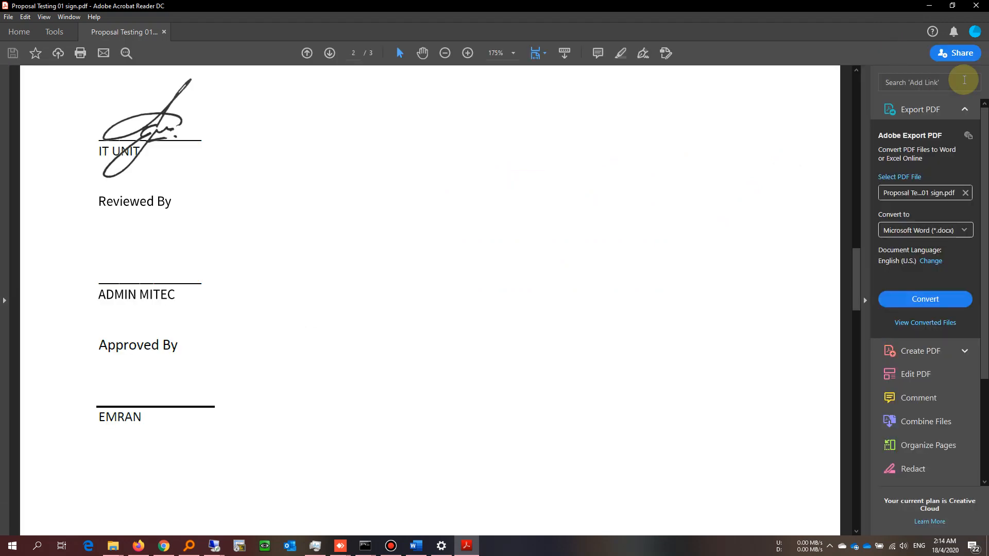